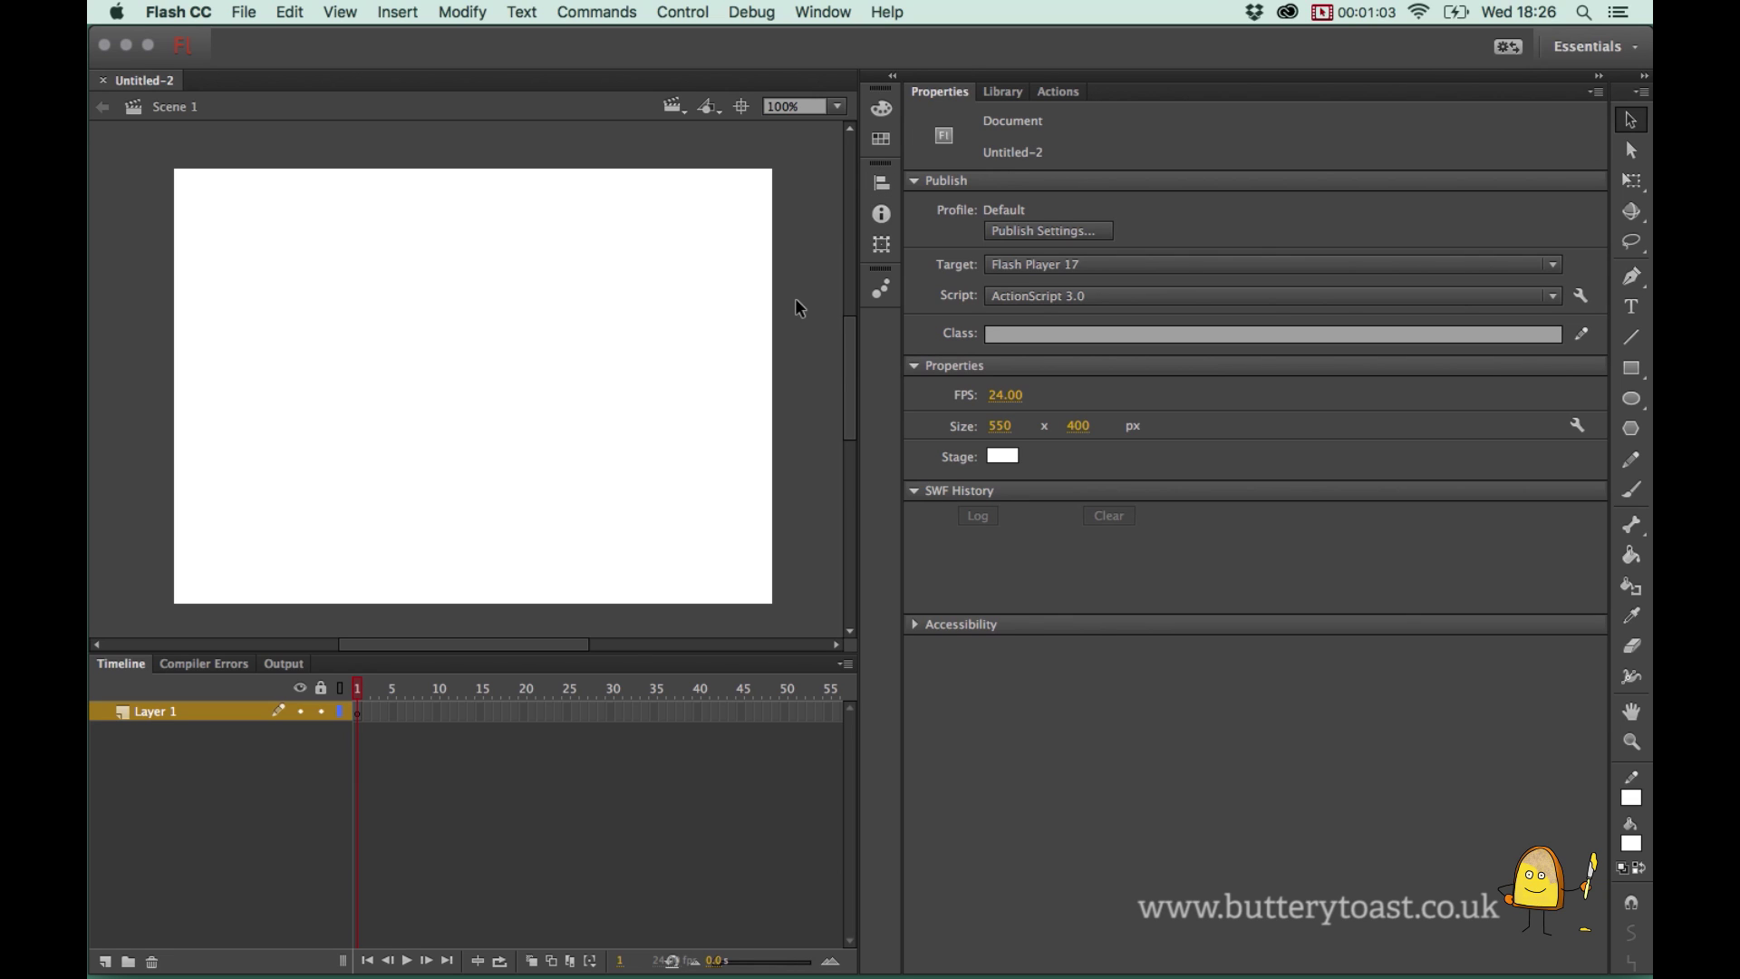
Rename Layer 1 to 'labels'
double_click(172, 710)
key(BackSpace)
text(lbels)
key(BackSpace)
key(BackSpace)
key(BackSpace)
key(BackSpace)
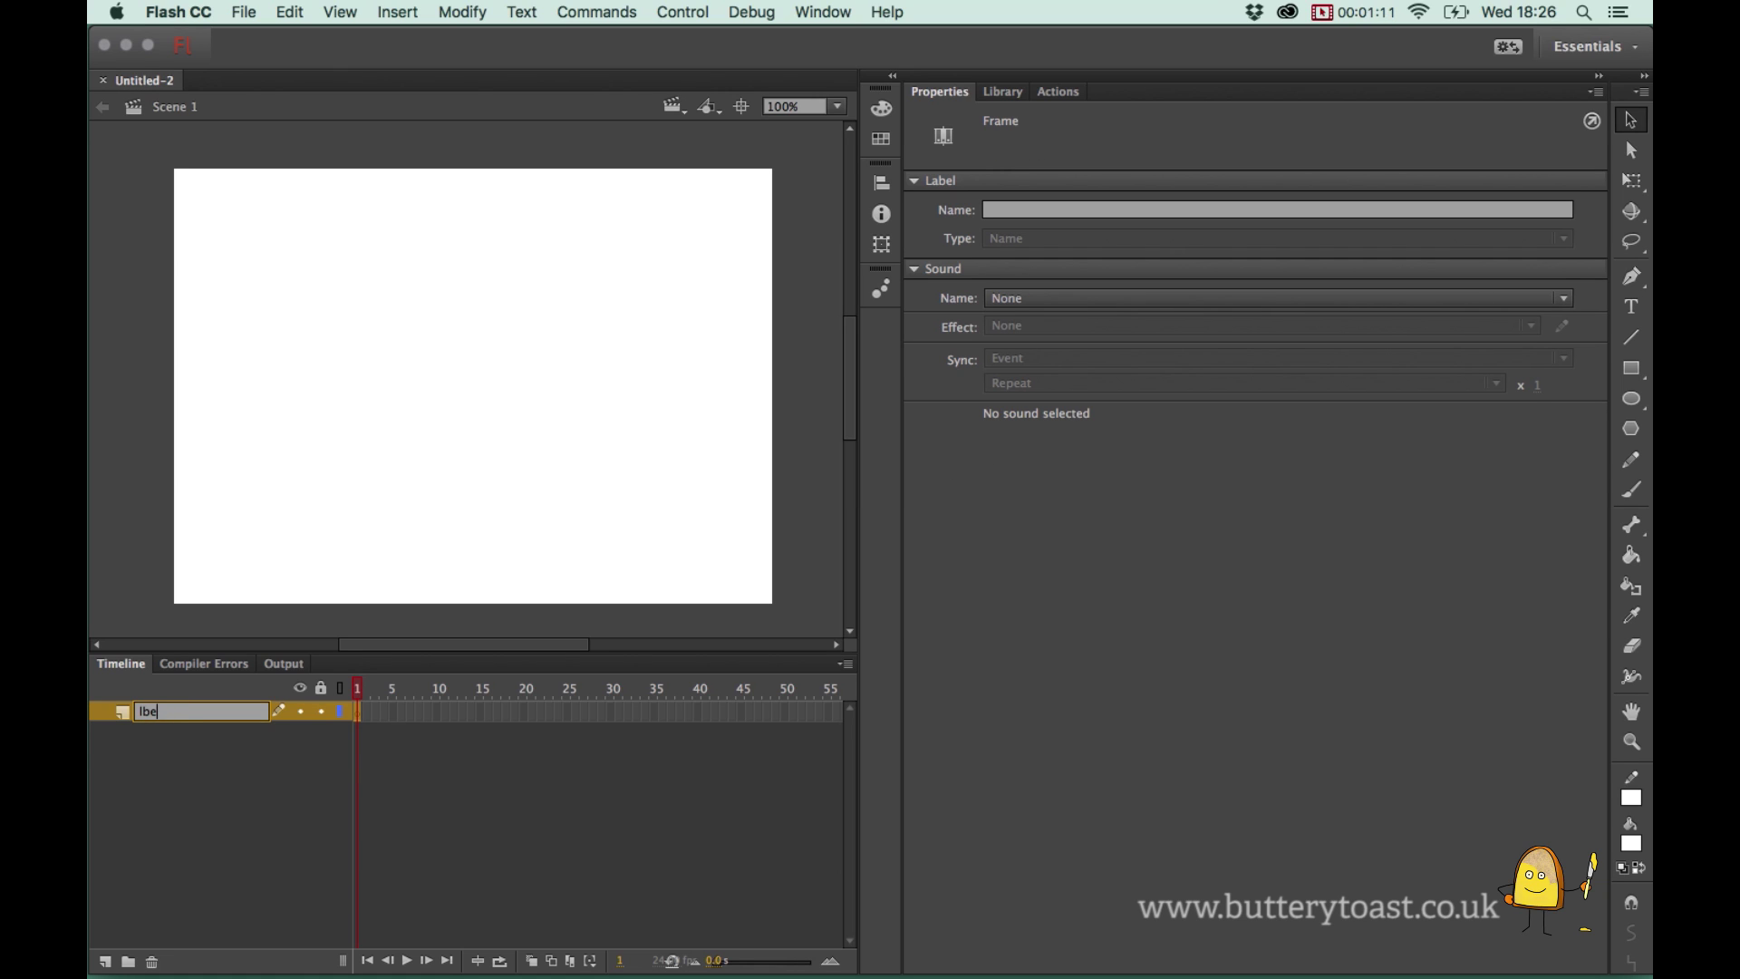
text(abels)
key(Return)
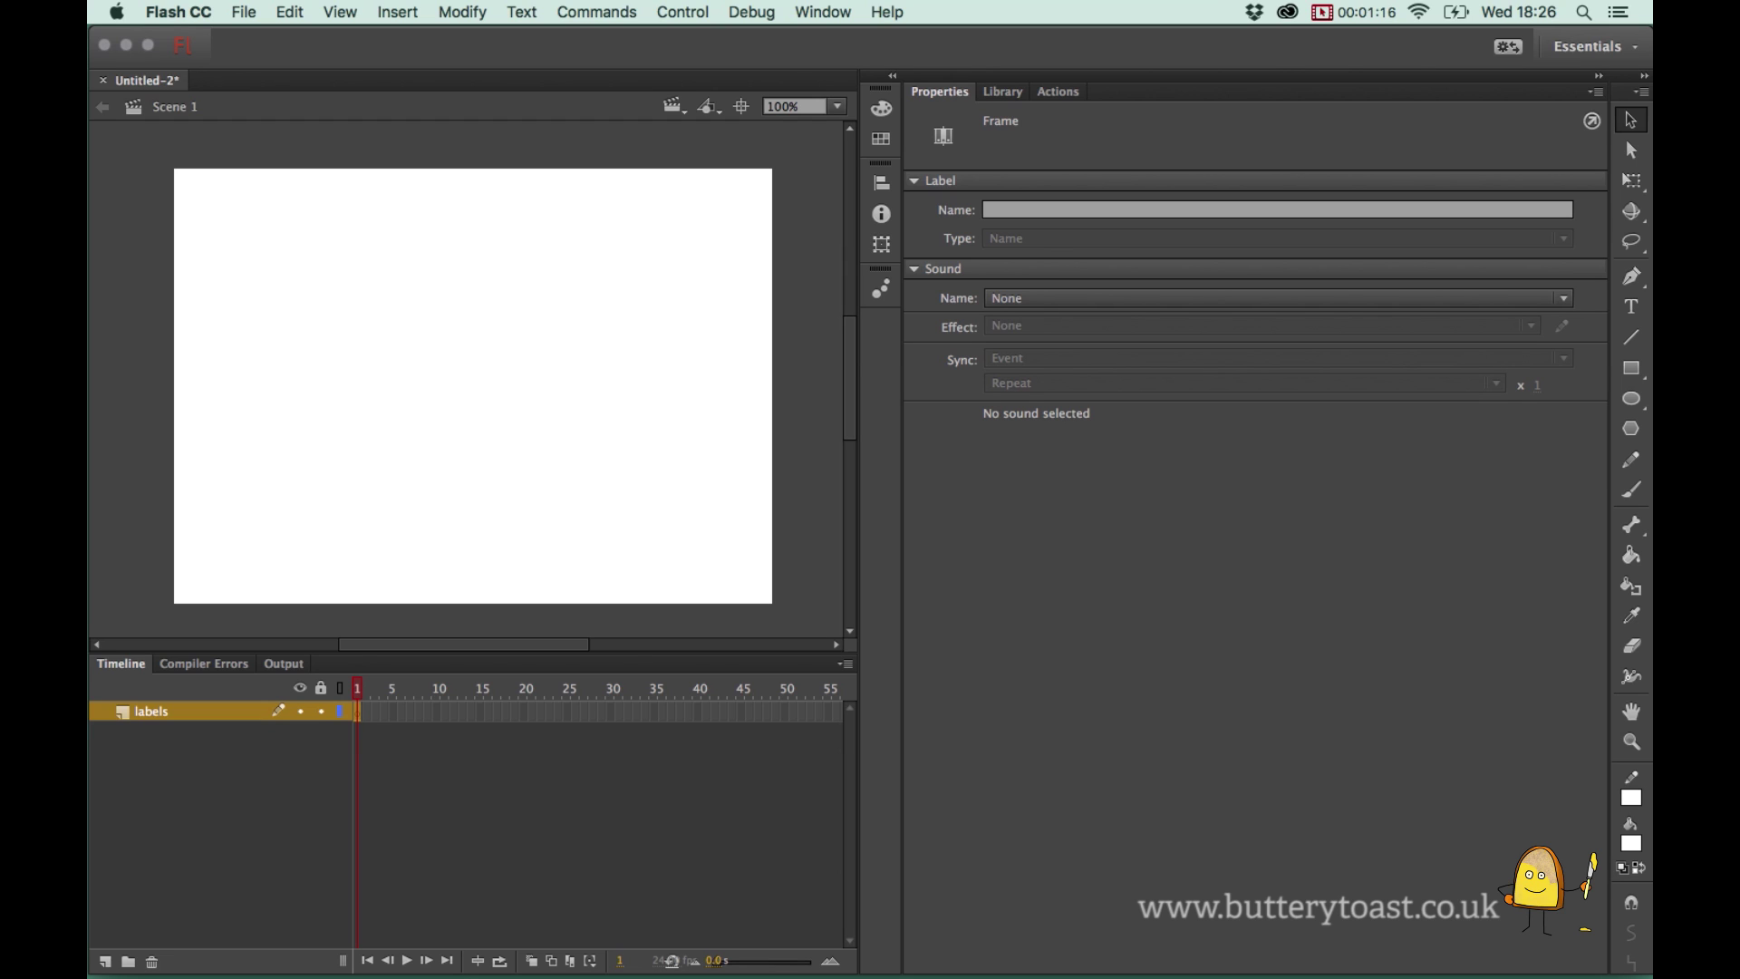
Add a new layer below labels and name it 'actions'
click(105, 960)
drag(188, 707, 191, 749)
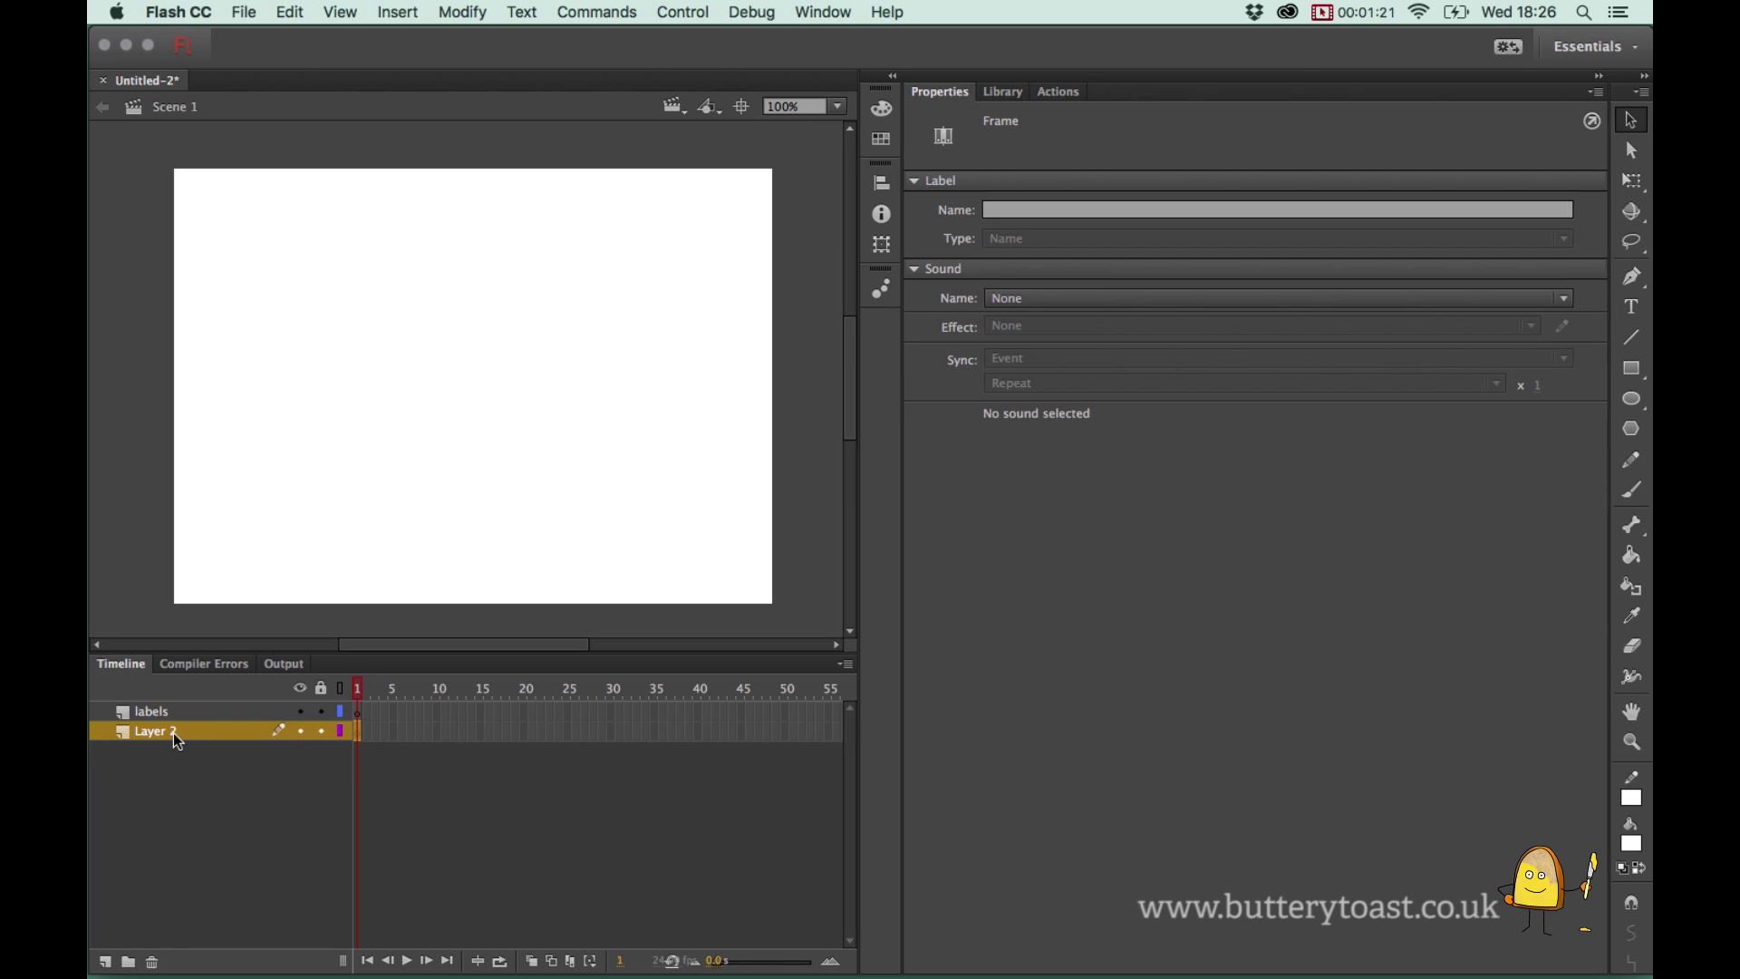
double_click(172, 732)
text(actions)
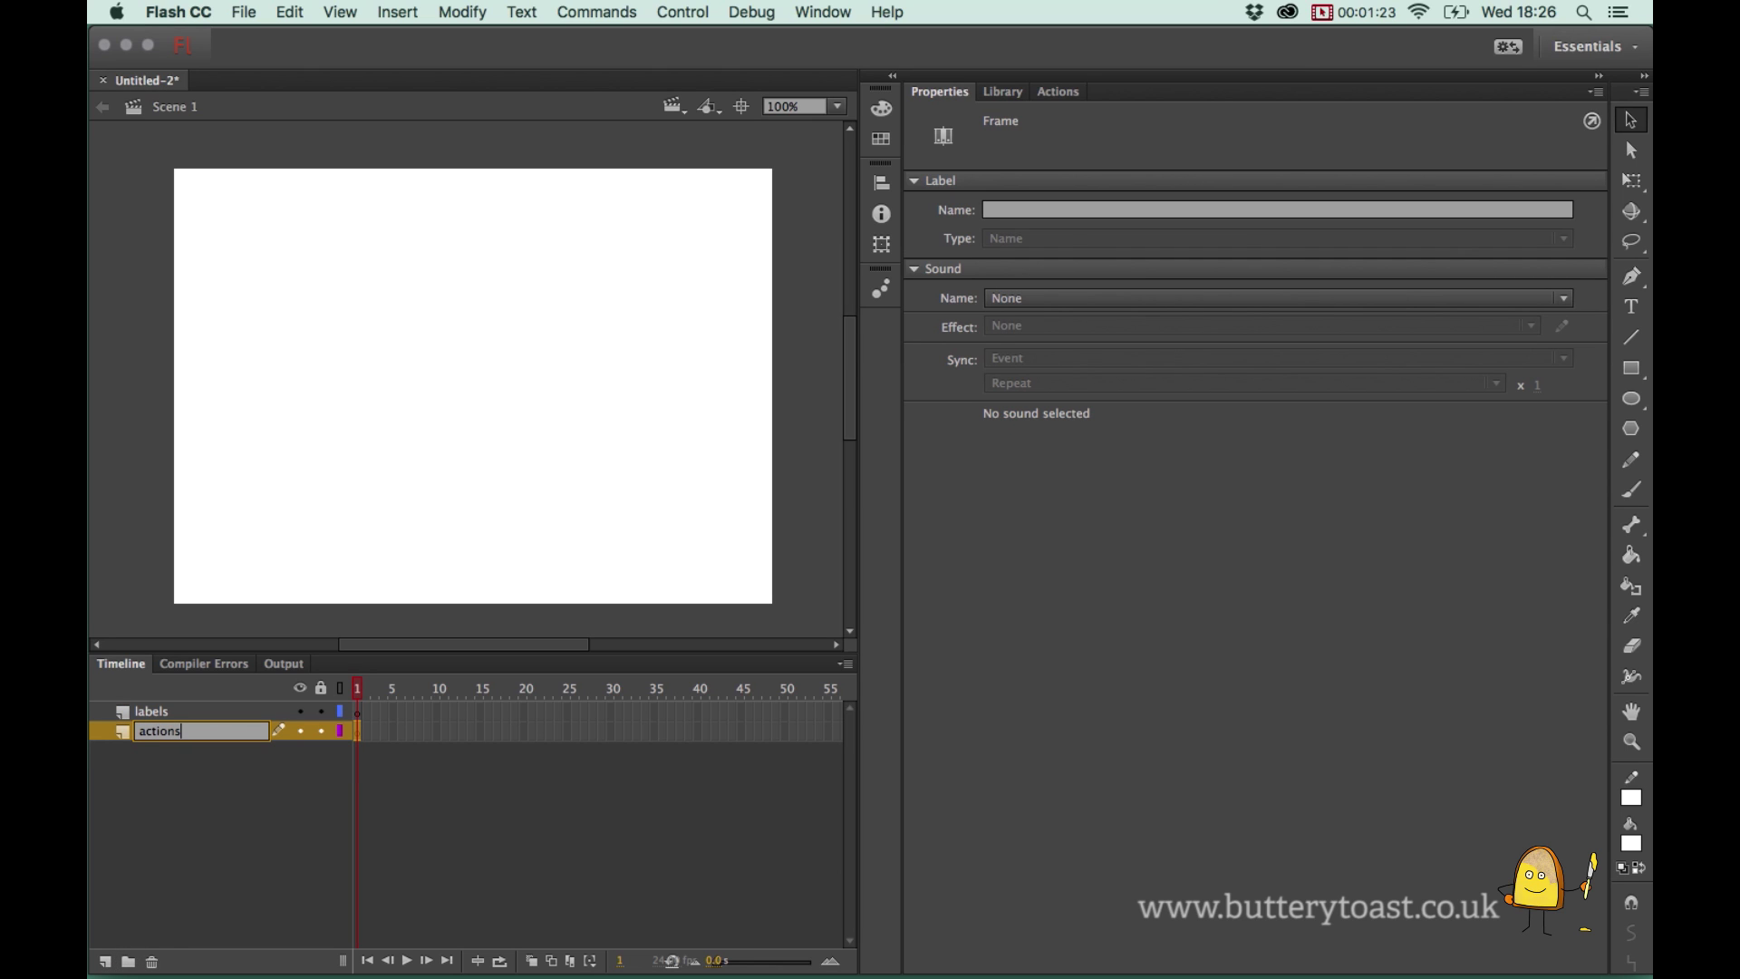
key(Return)
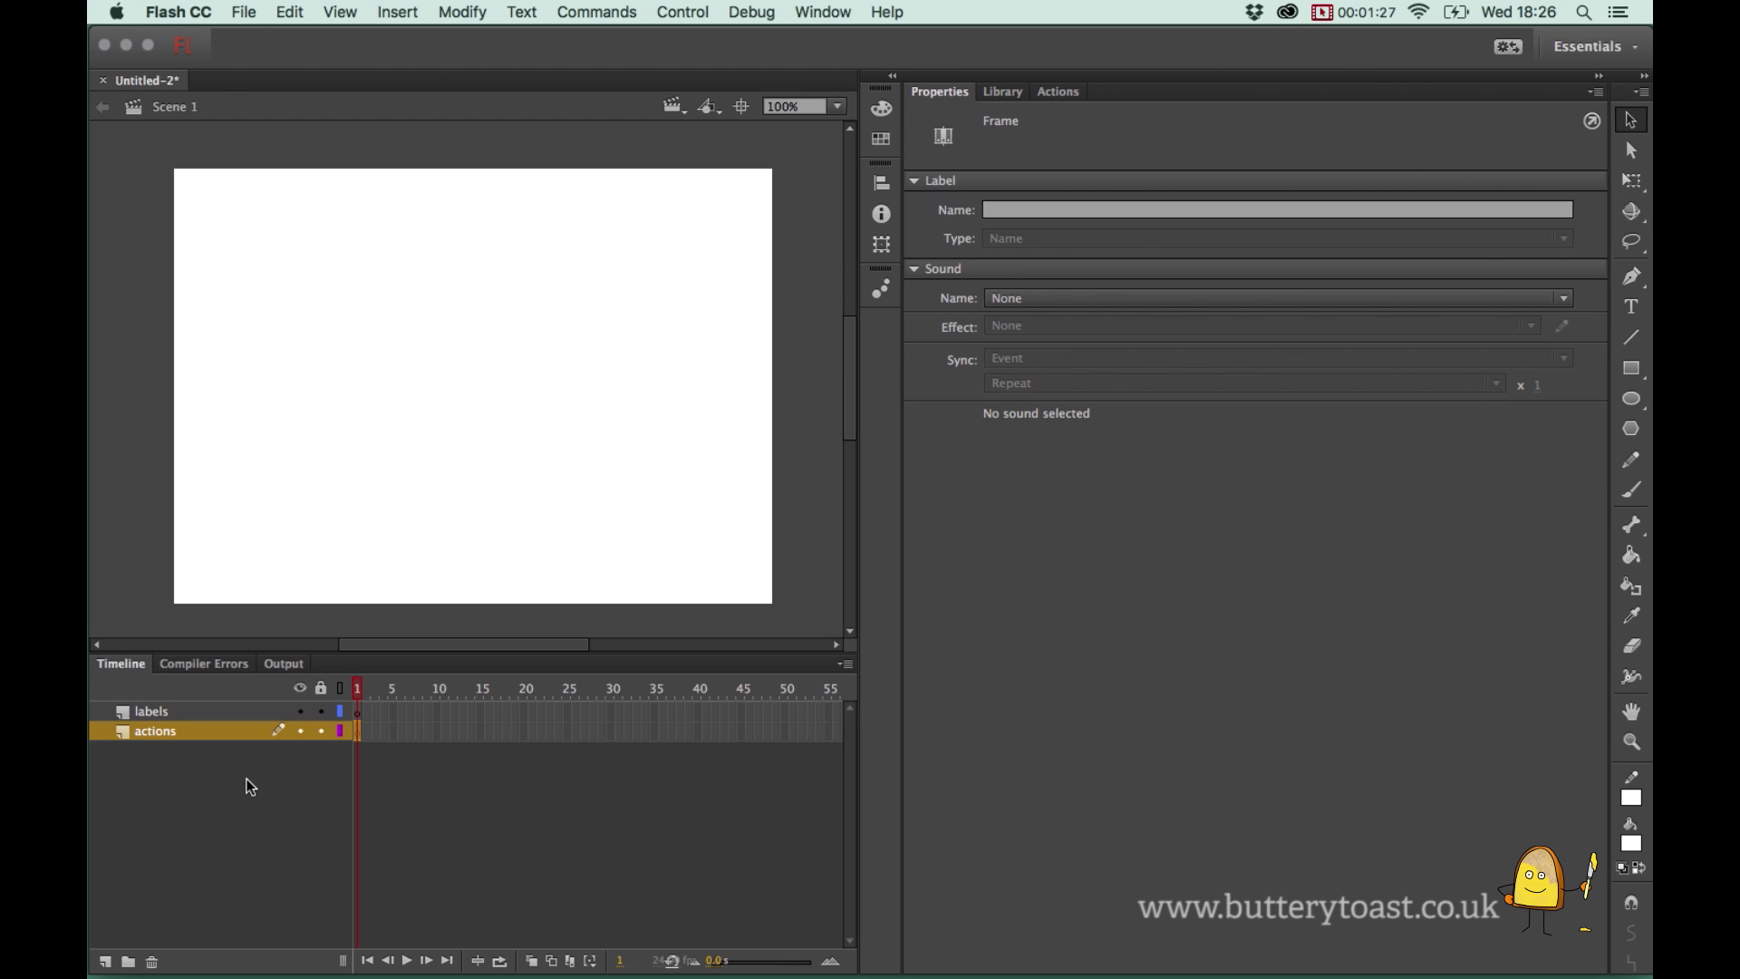
Add a new layer below actions and name it 'content'
click(105, 961)
drag(182, 733, 185, 764)
double_click(172, 752)
text(cont)
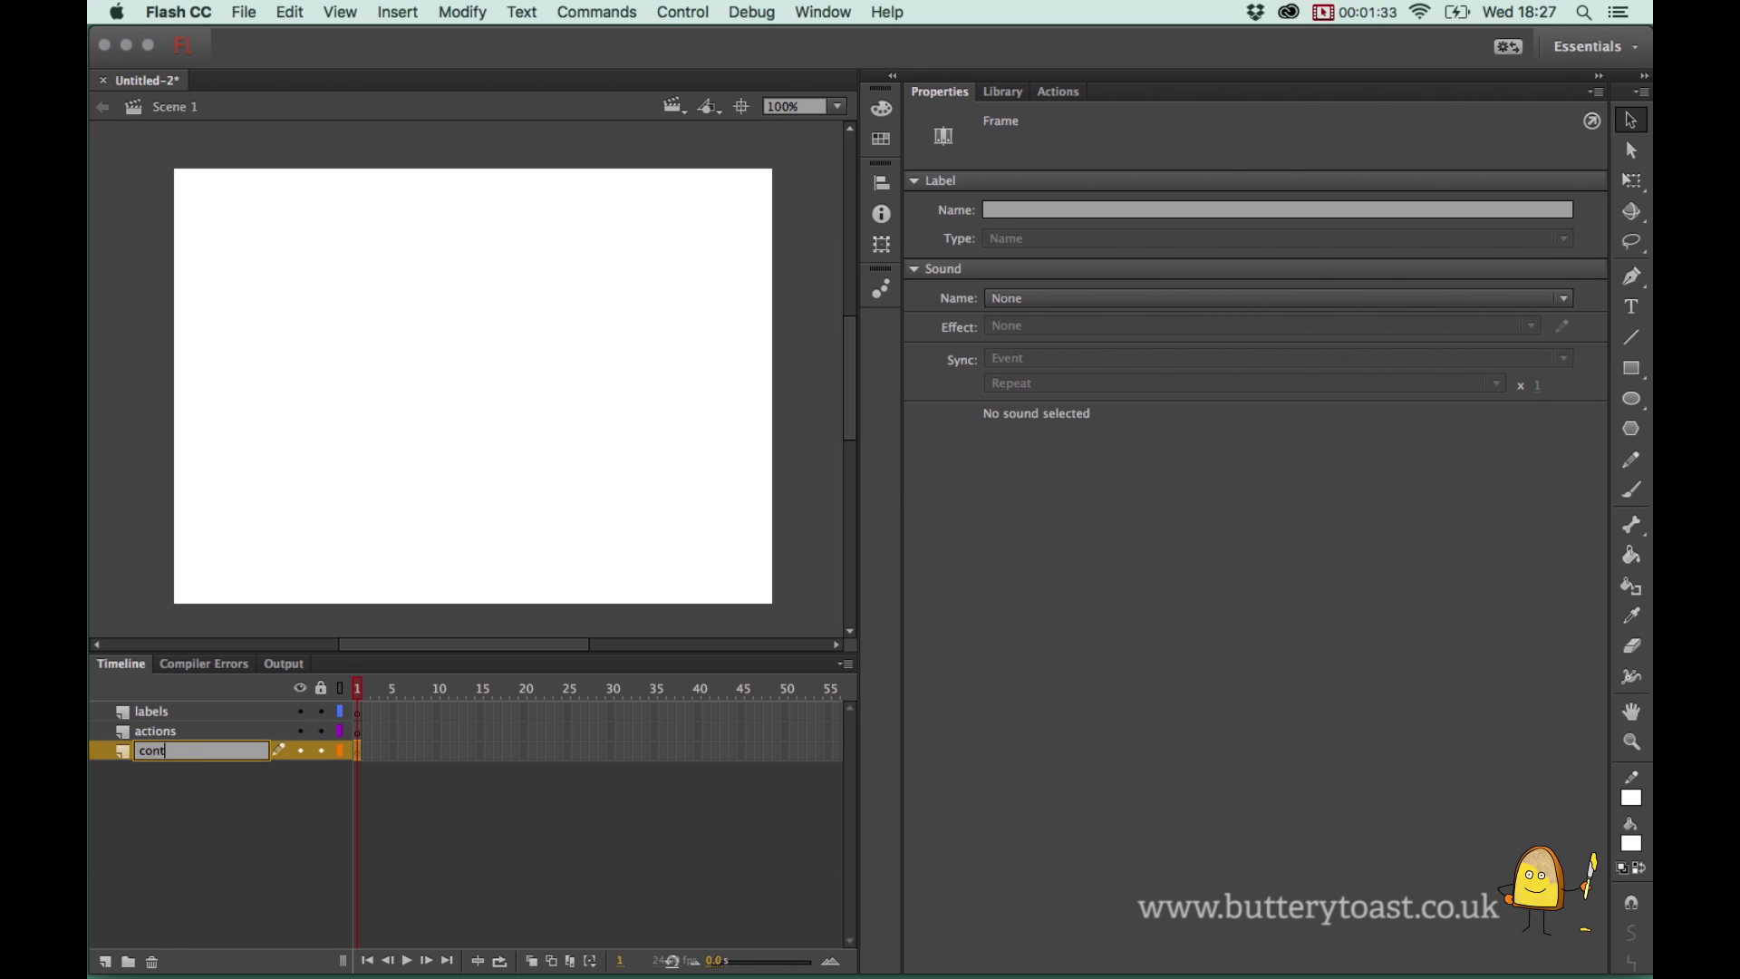
text(ent)
key(Return)
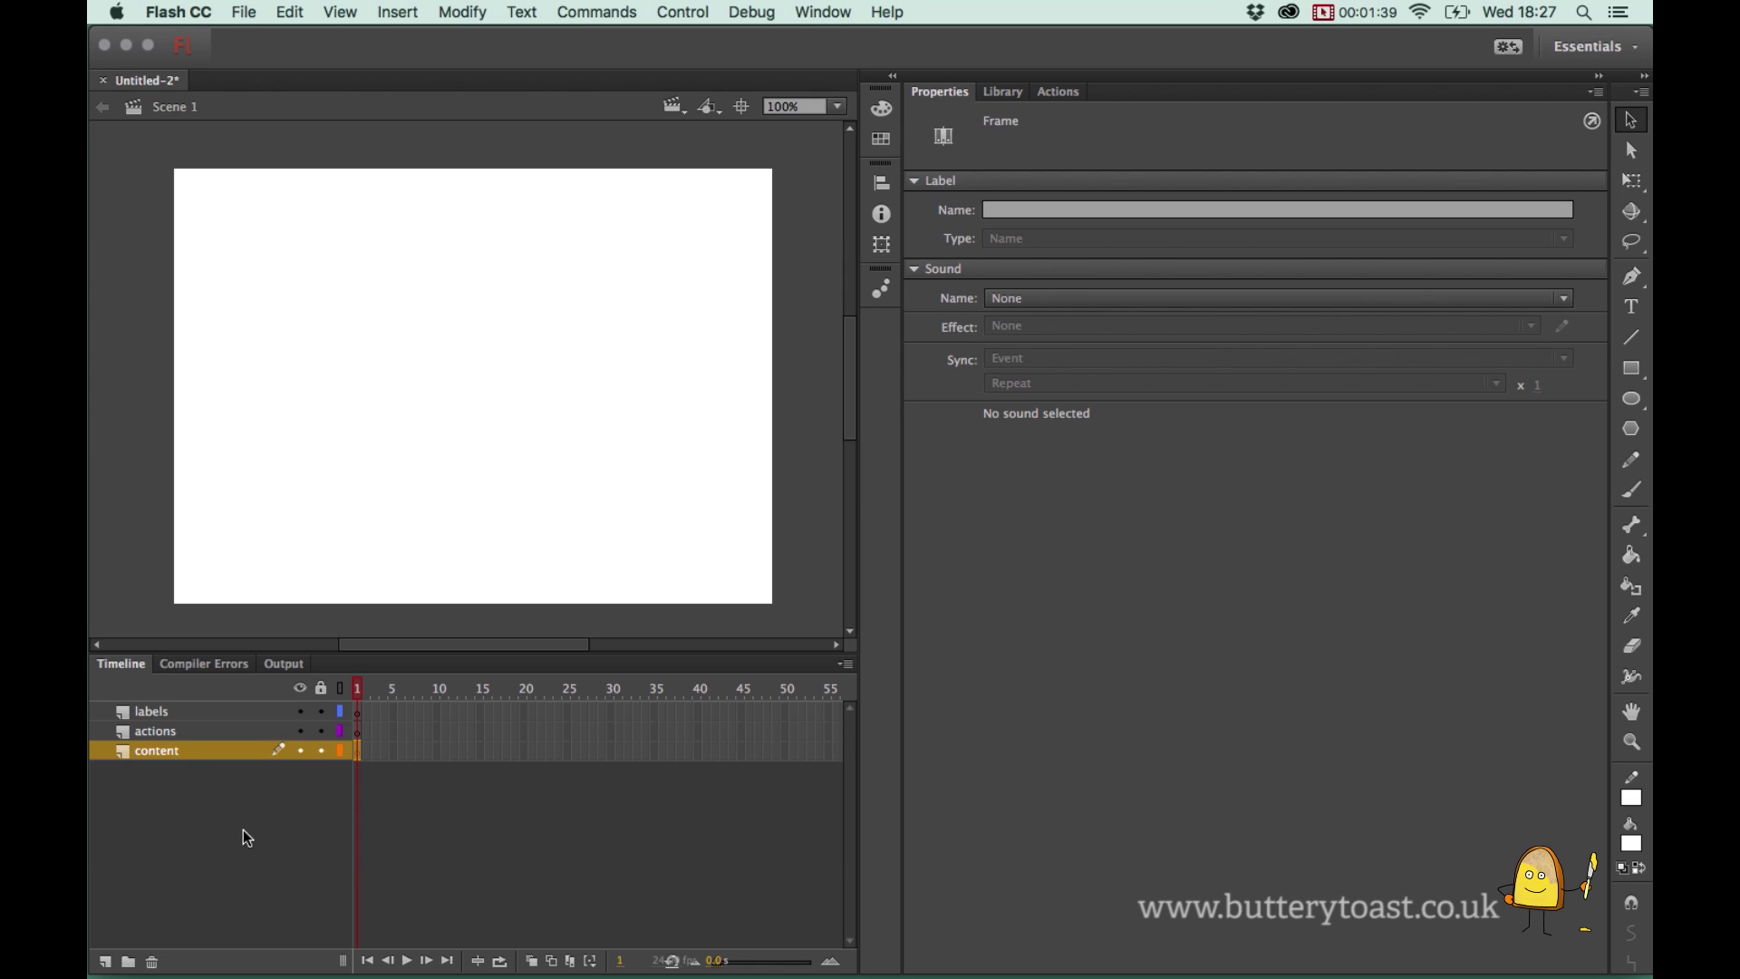
Add a bottom layer named 'buttons' below content, then select frame 1 of labels
click(105, 962)
drag(179, 749, 220, 769)
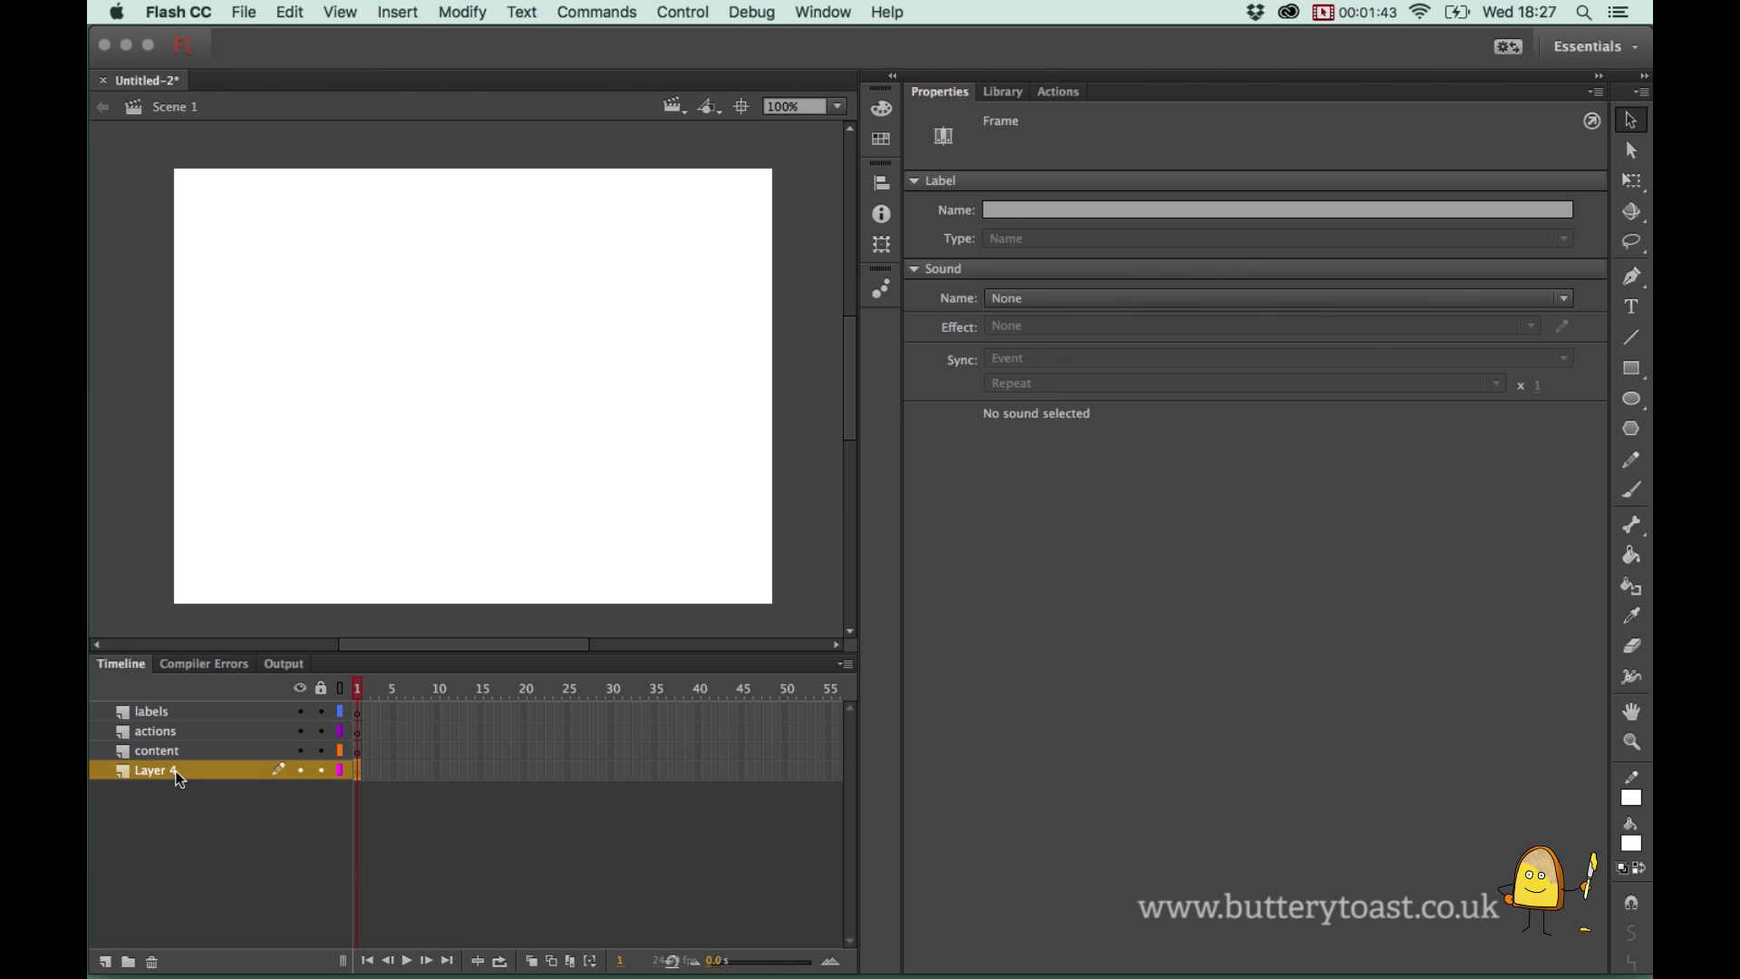
double_click(177, 773)
text(buttons)
key(Return)
click(358, 711)
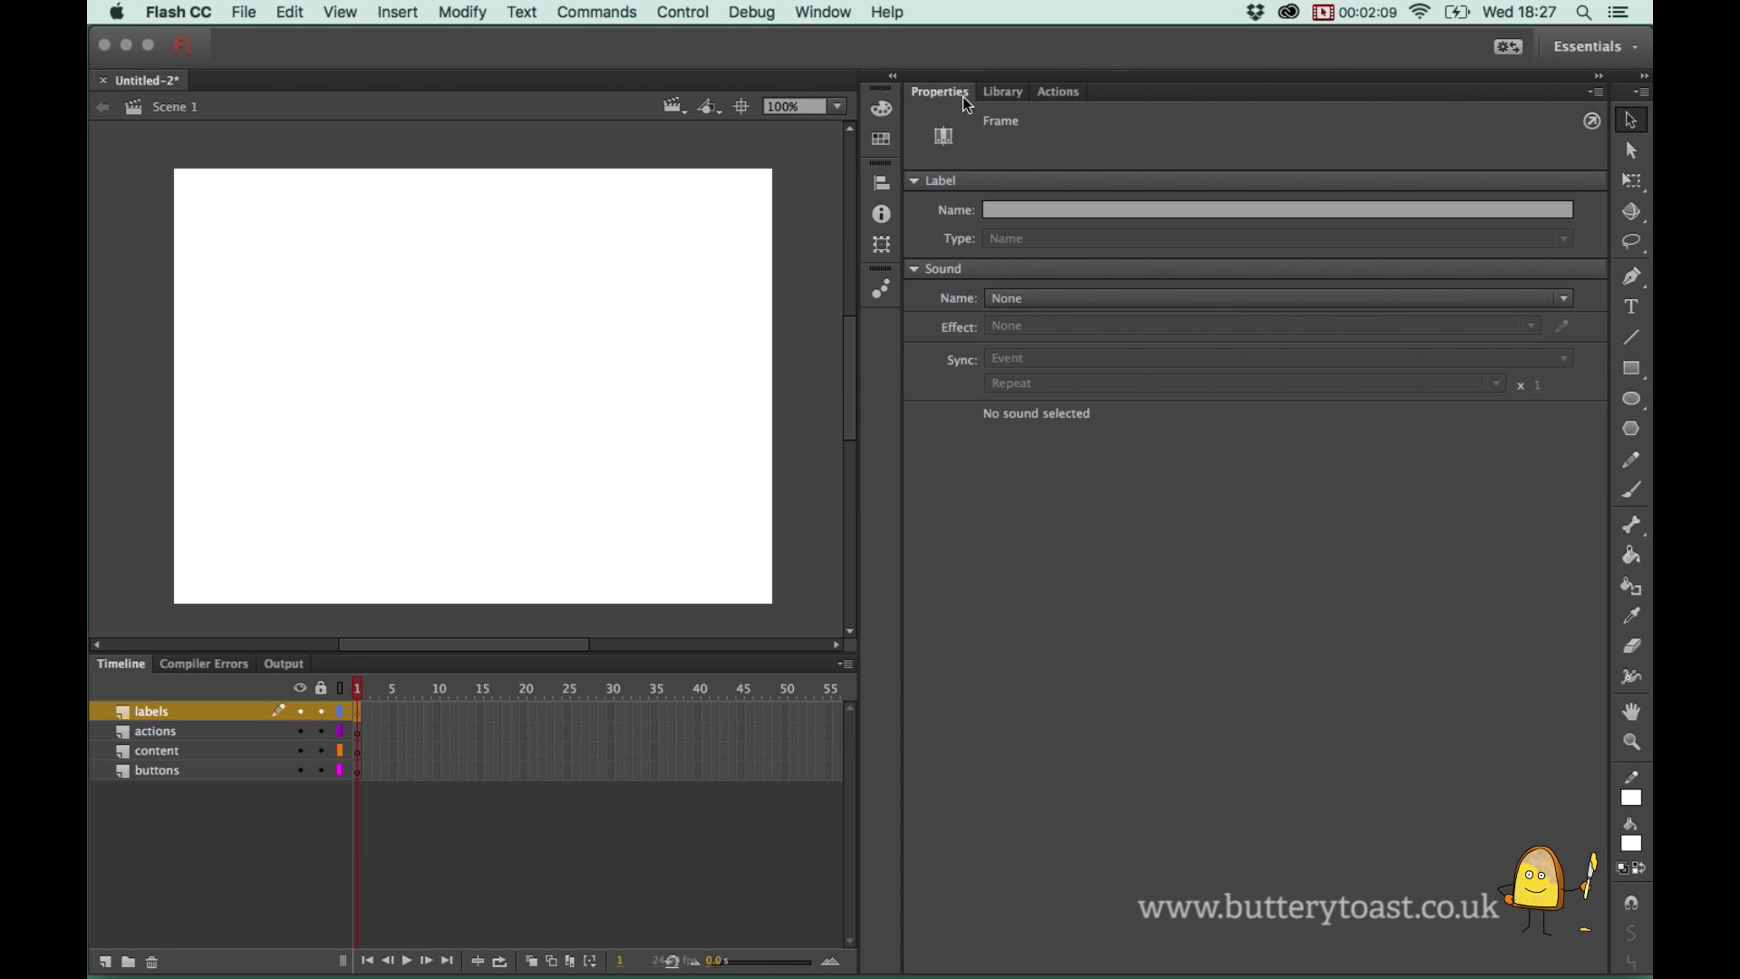
Give frame 1 of the labels layer the frame label 'one'
click(824, 14)
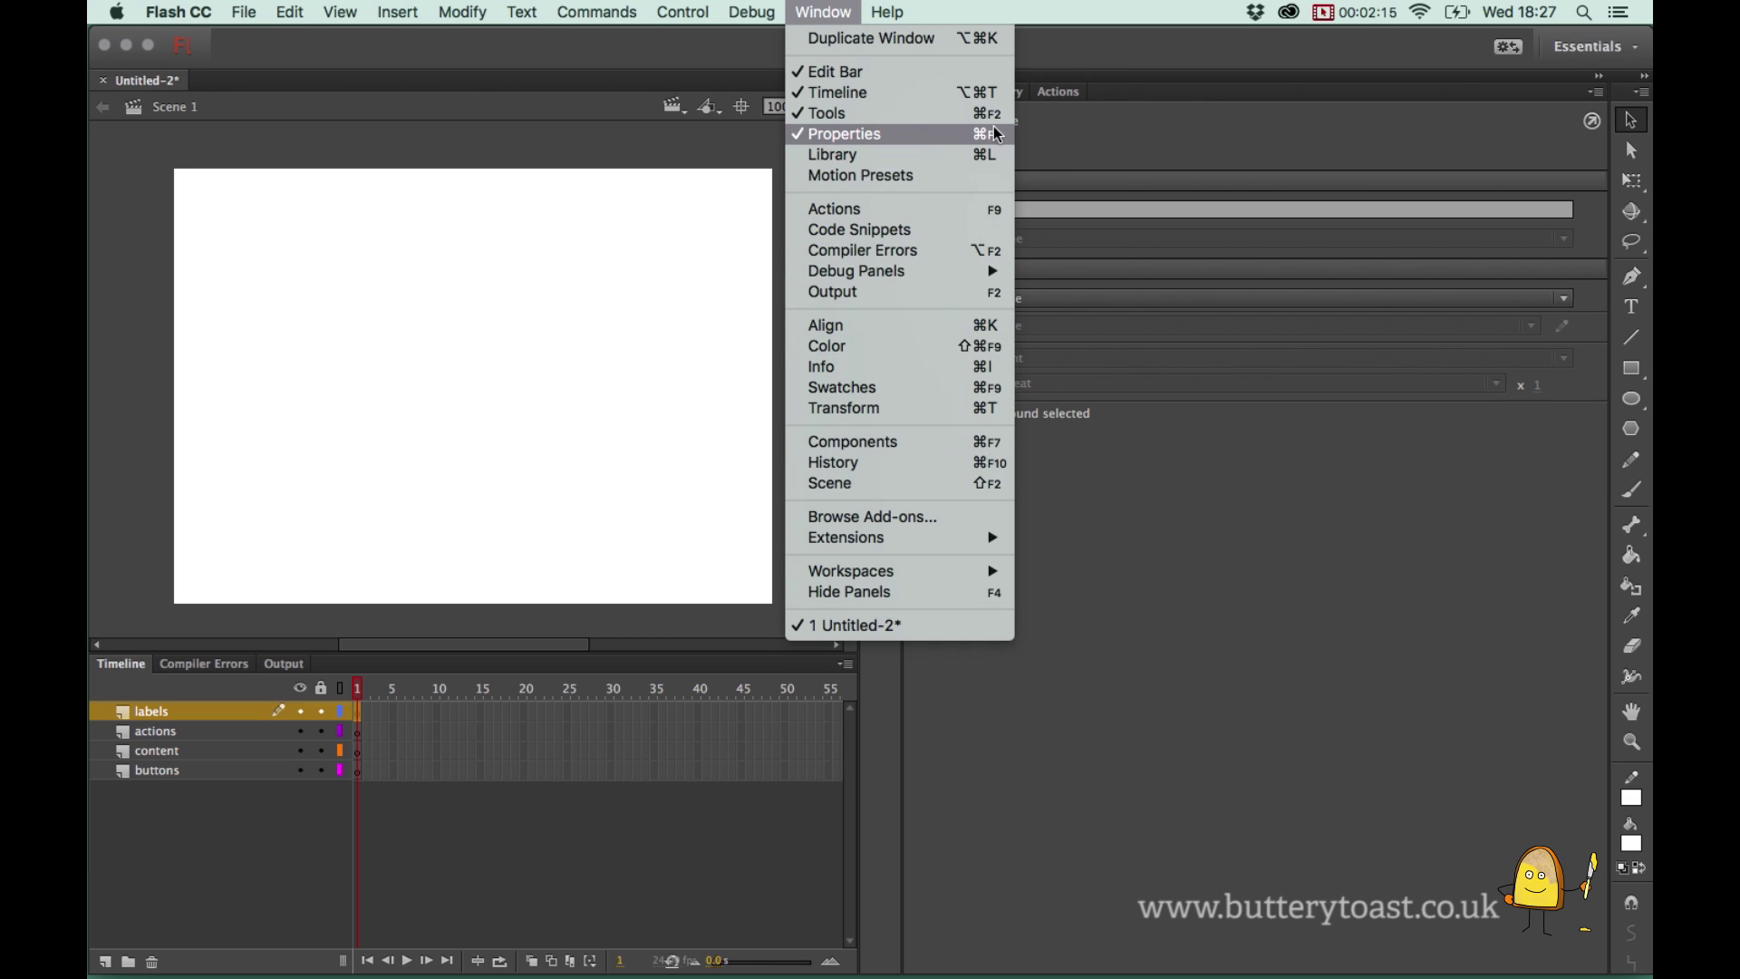
click(1177, 122)
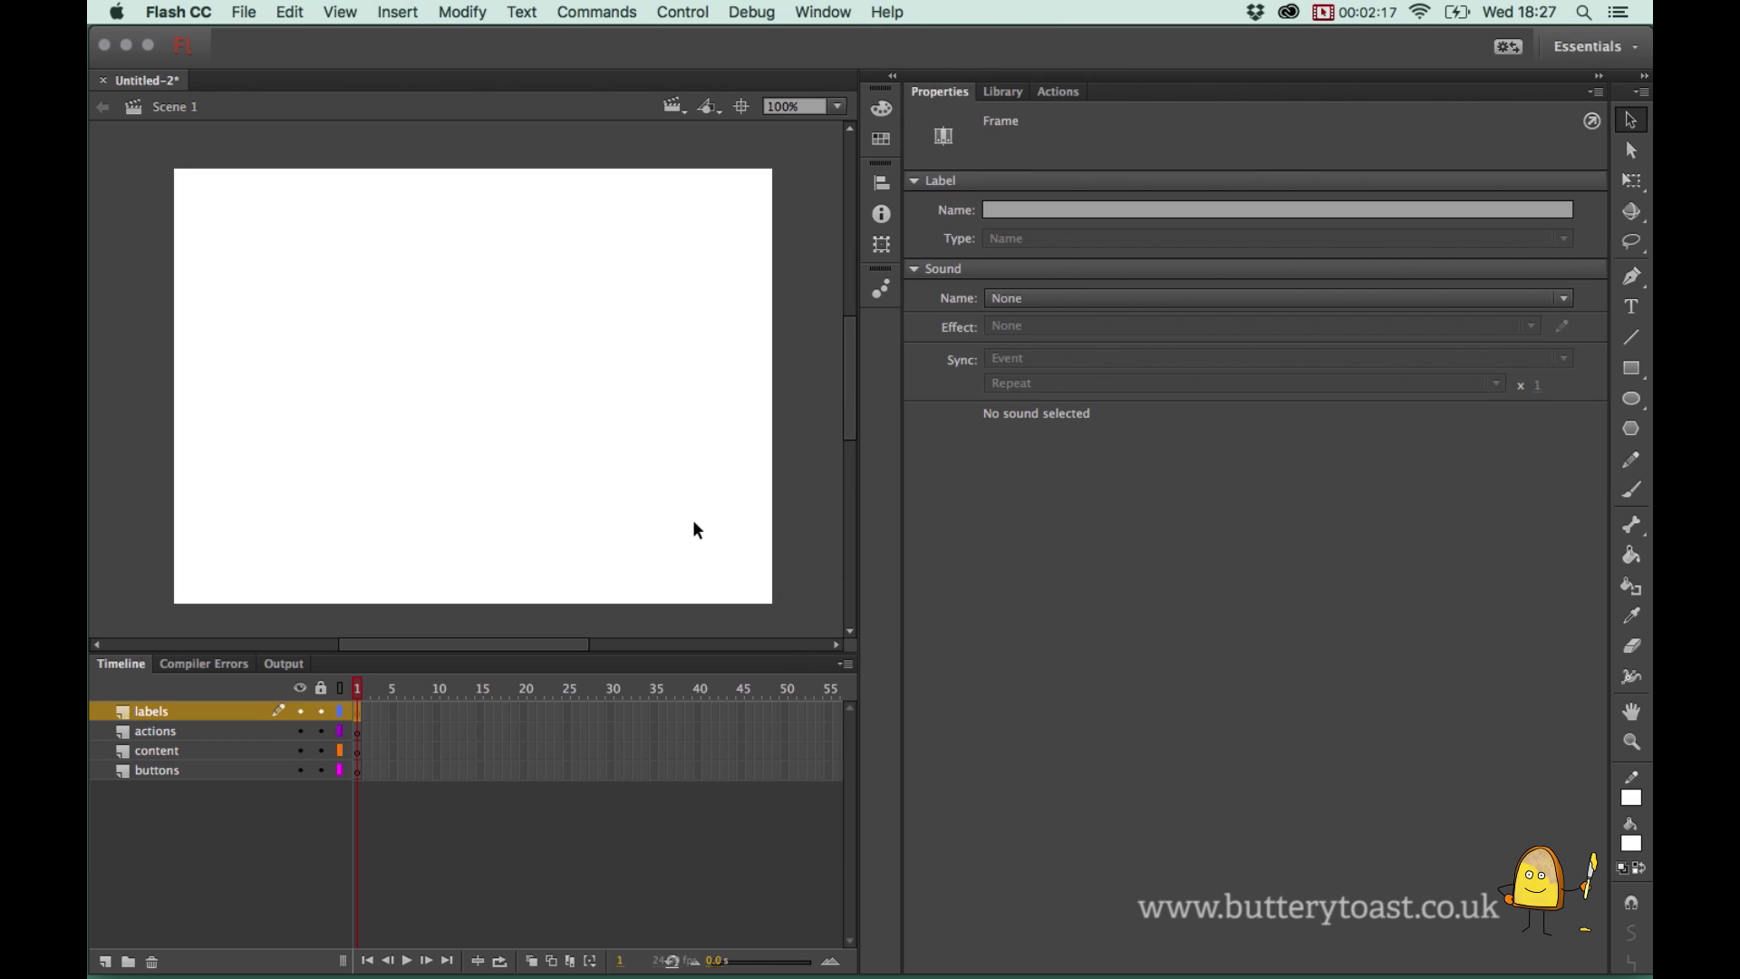
click(1026, 210)
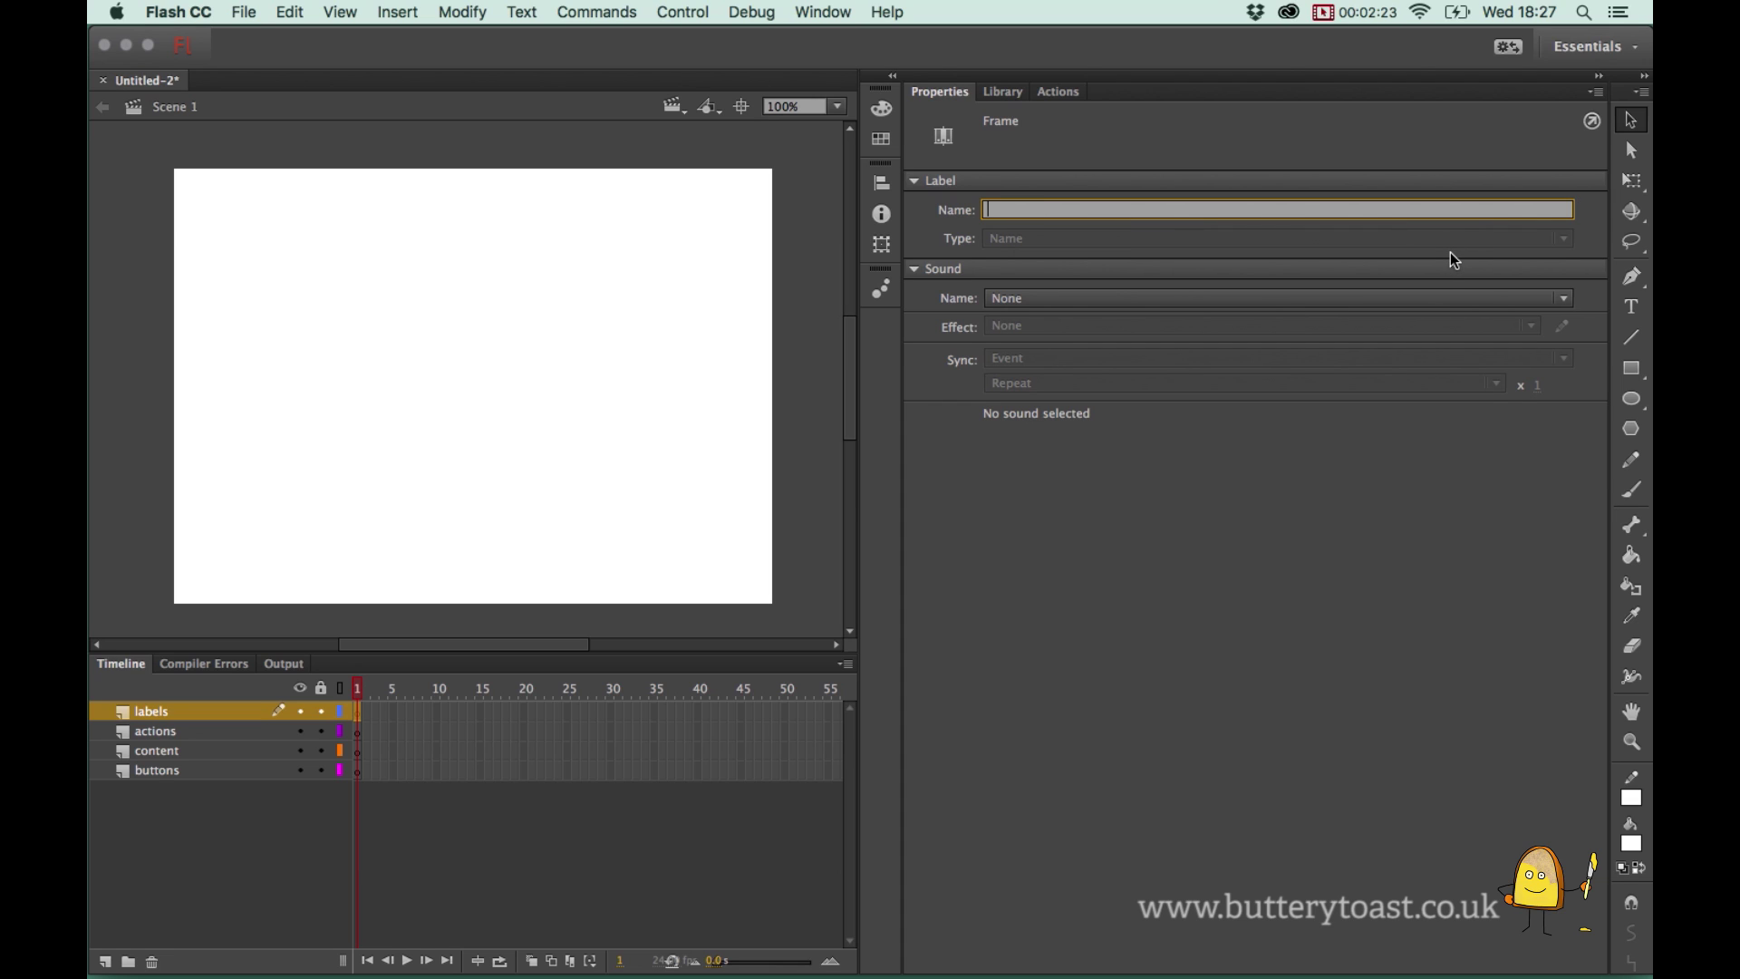
text(one)
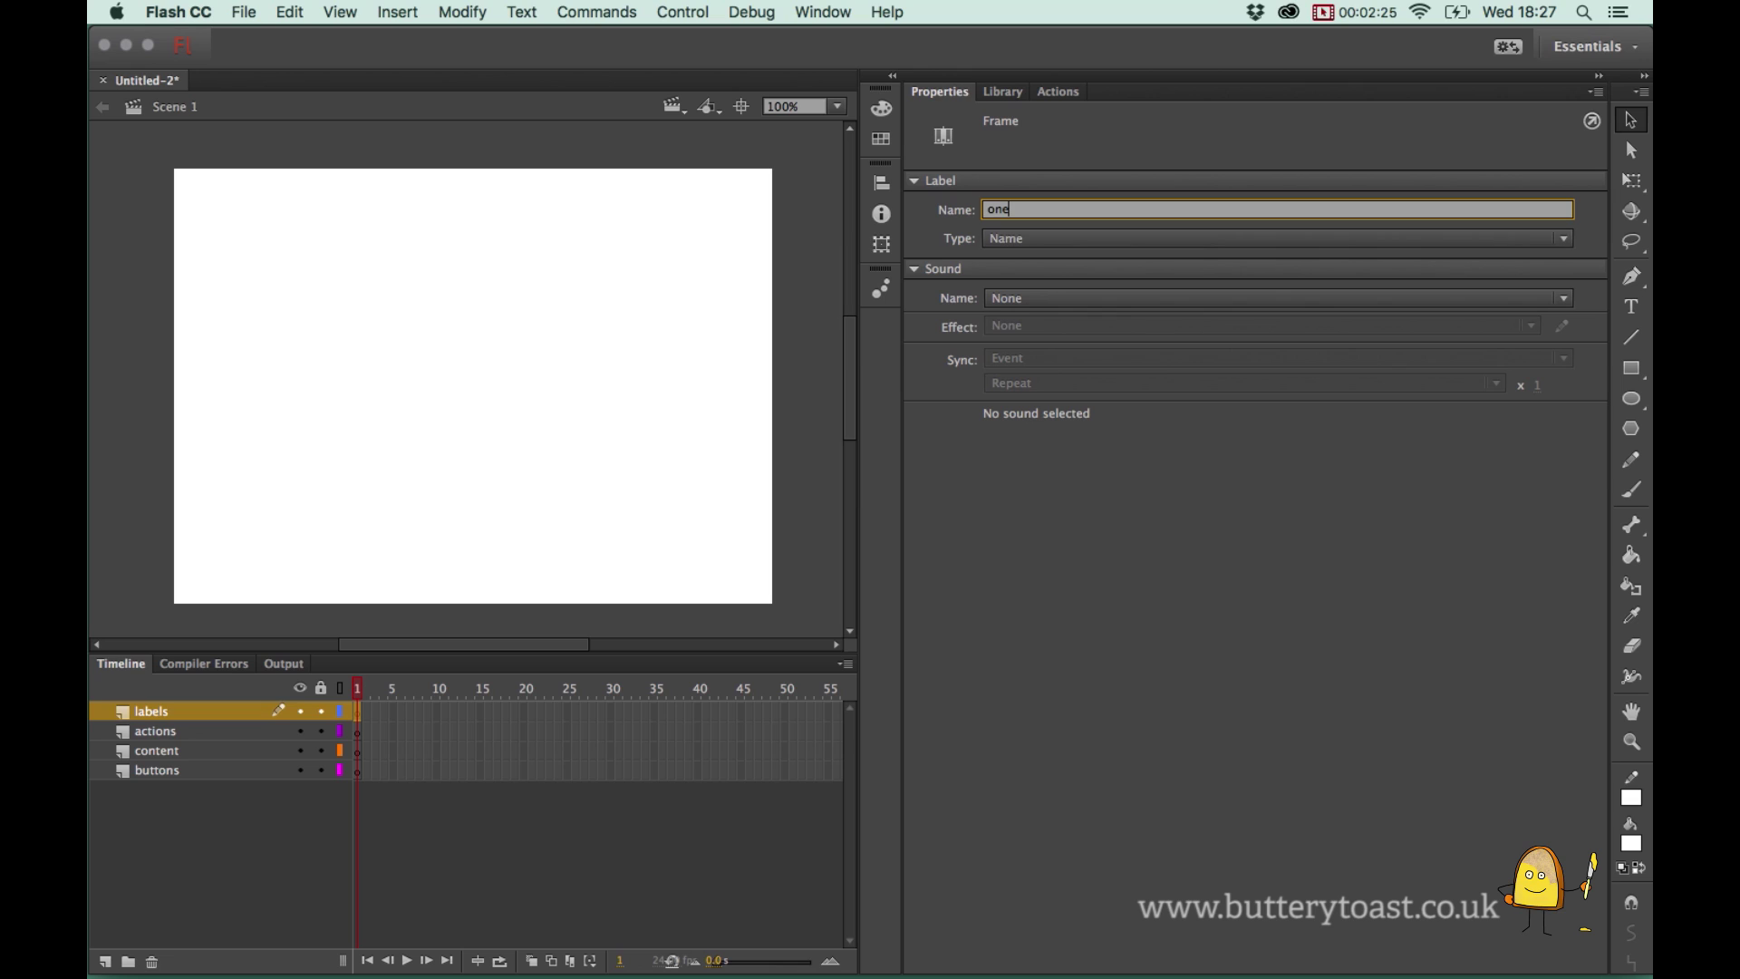
key(Return)
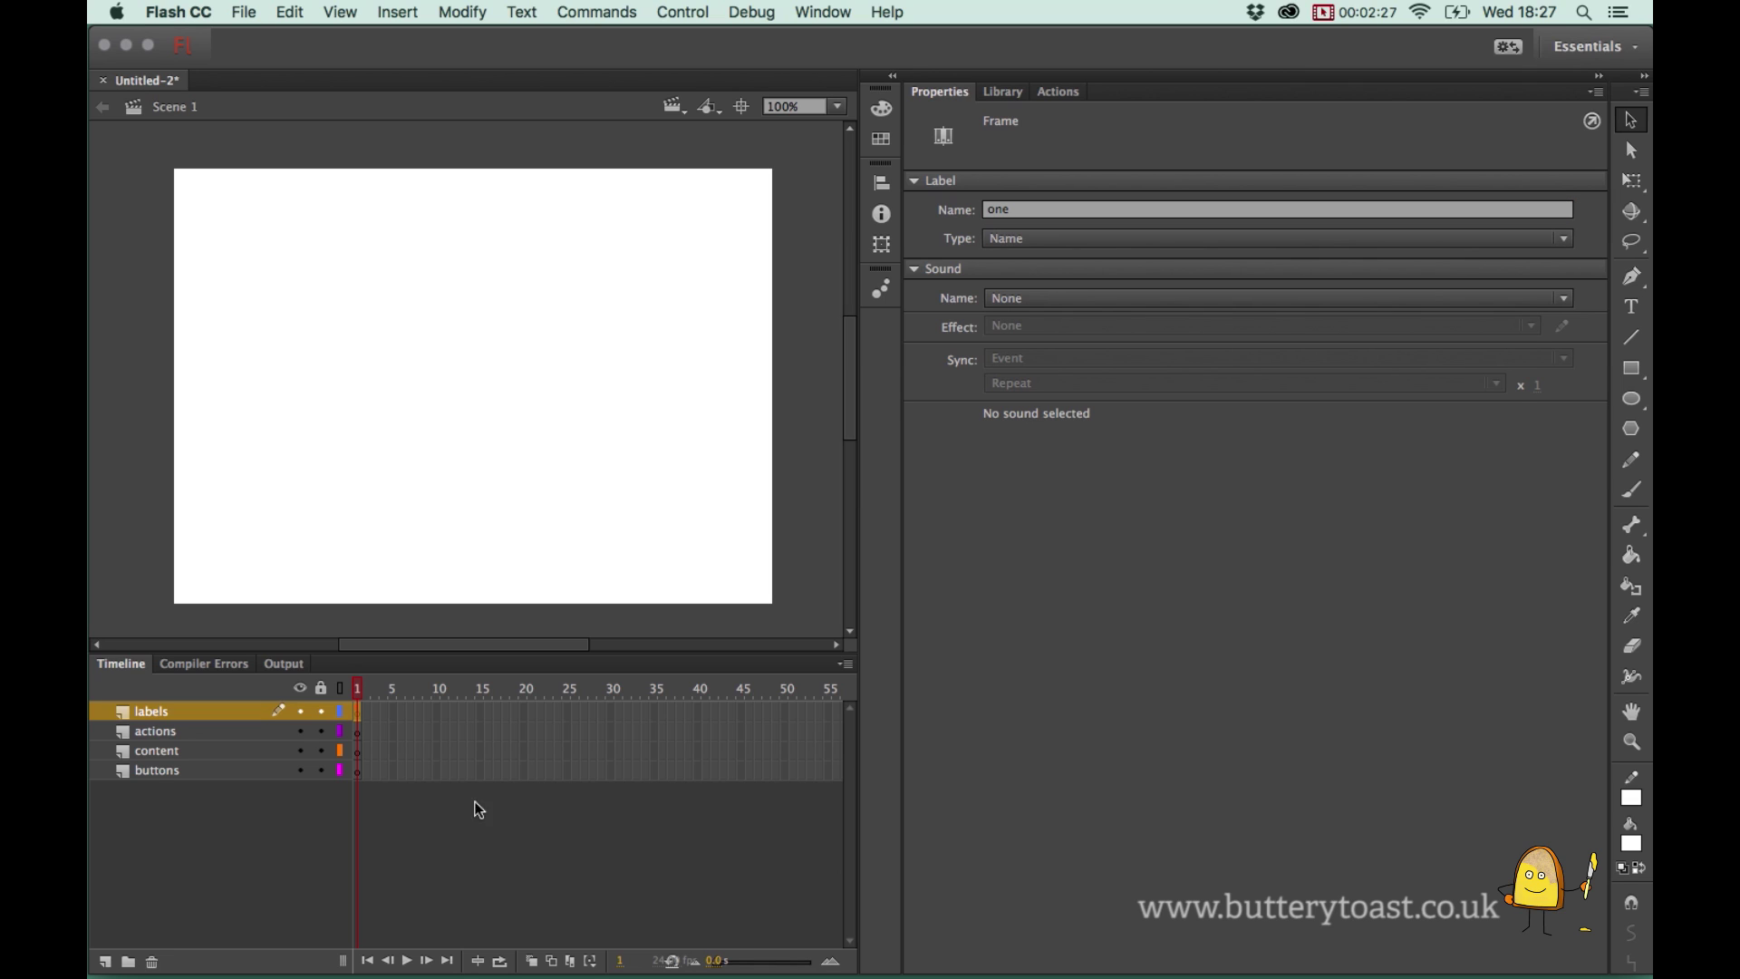
Insert a blank keyframe at frame 2 of labels and label it 'two'
right_click(366, 713)
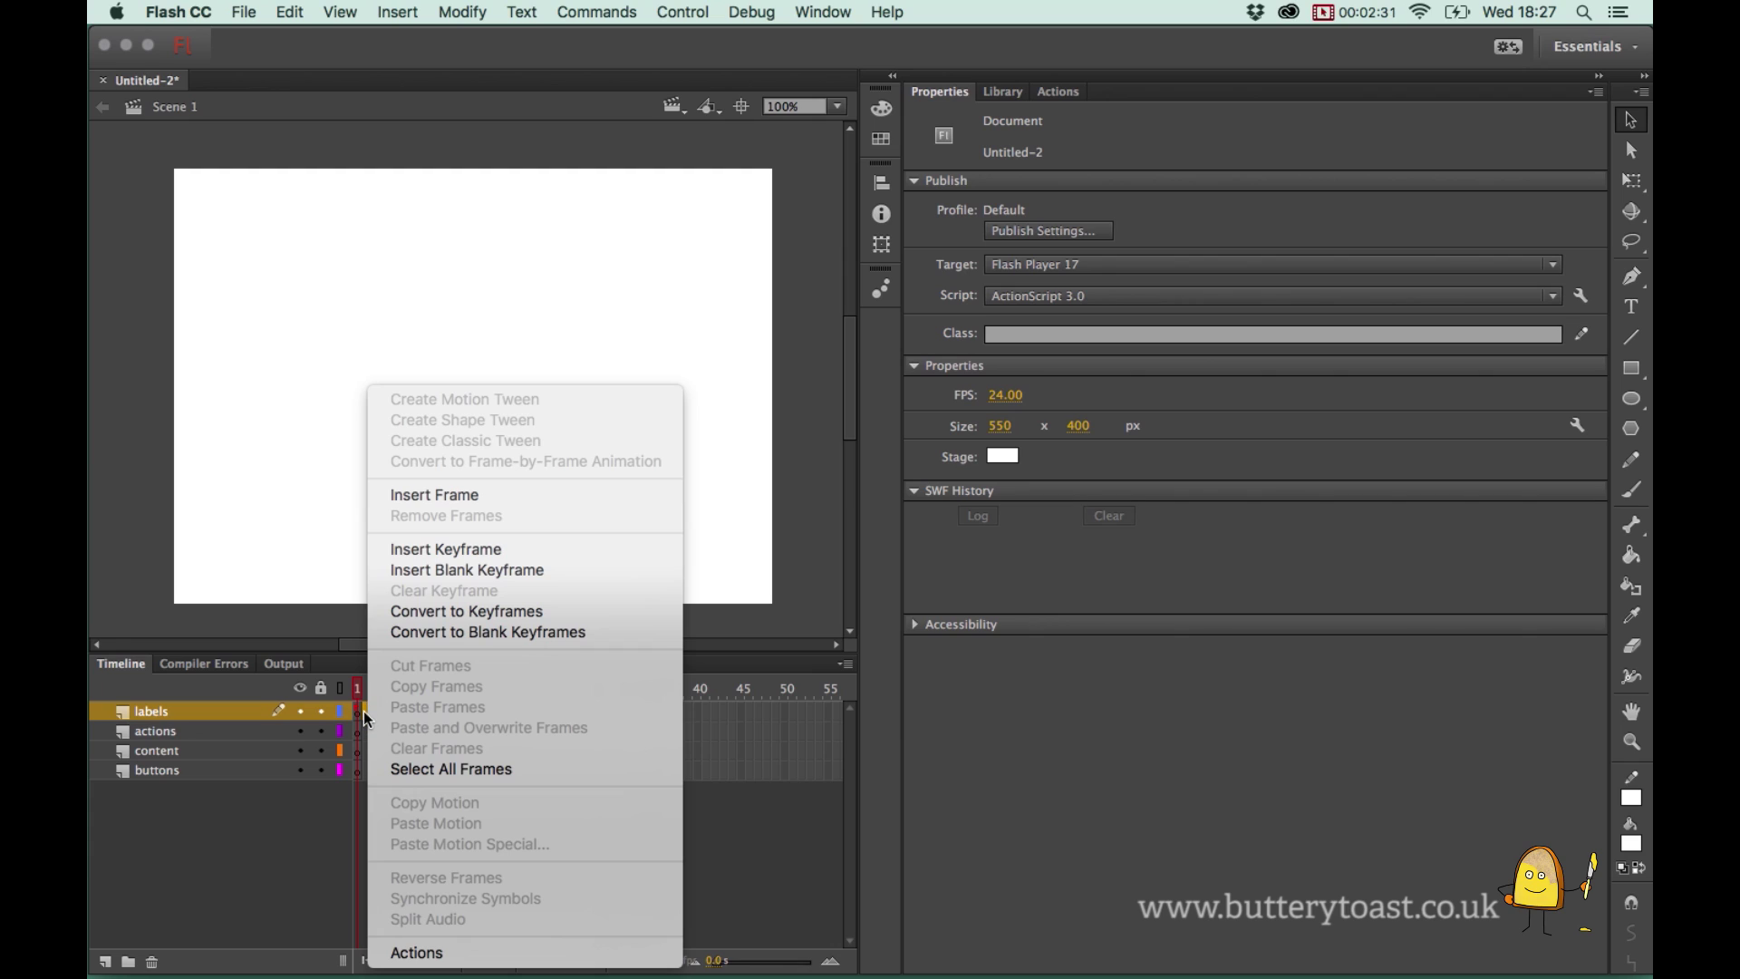
click(483, 571)
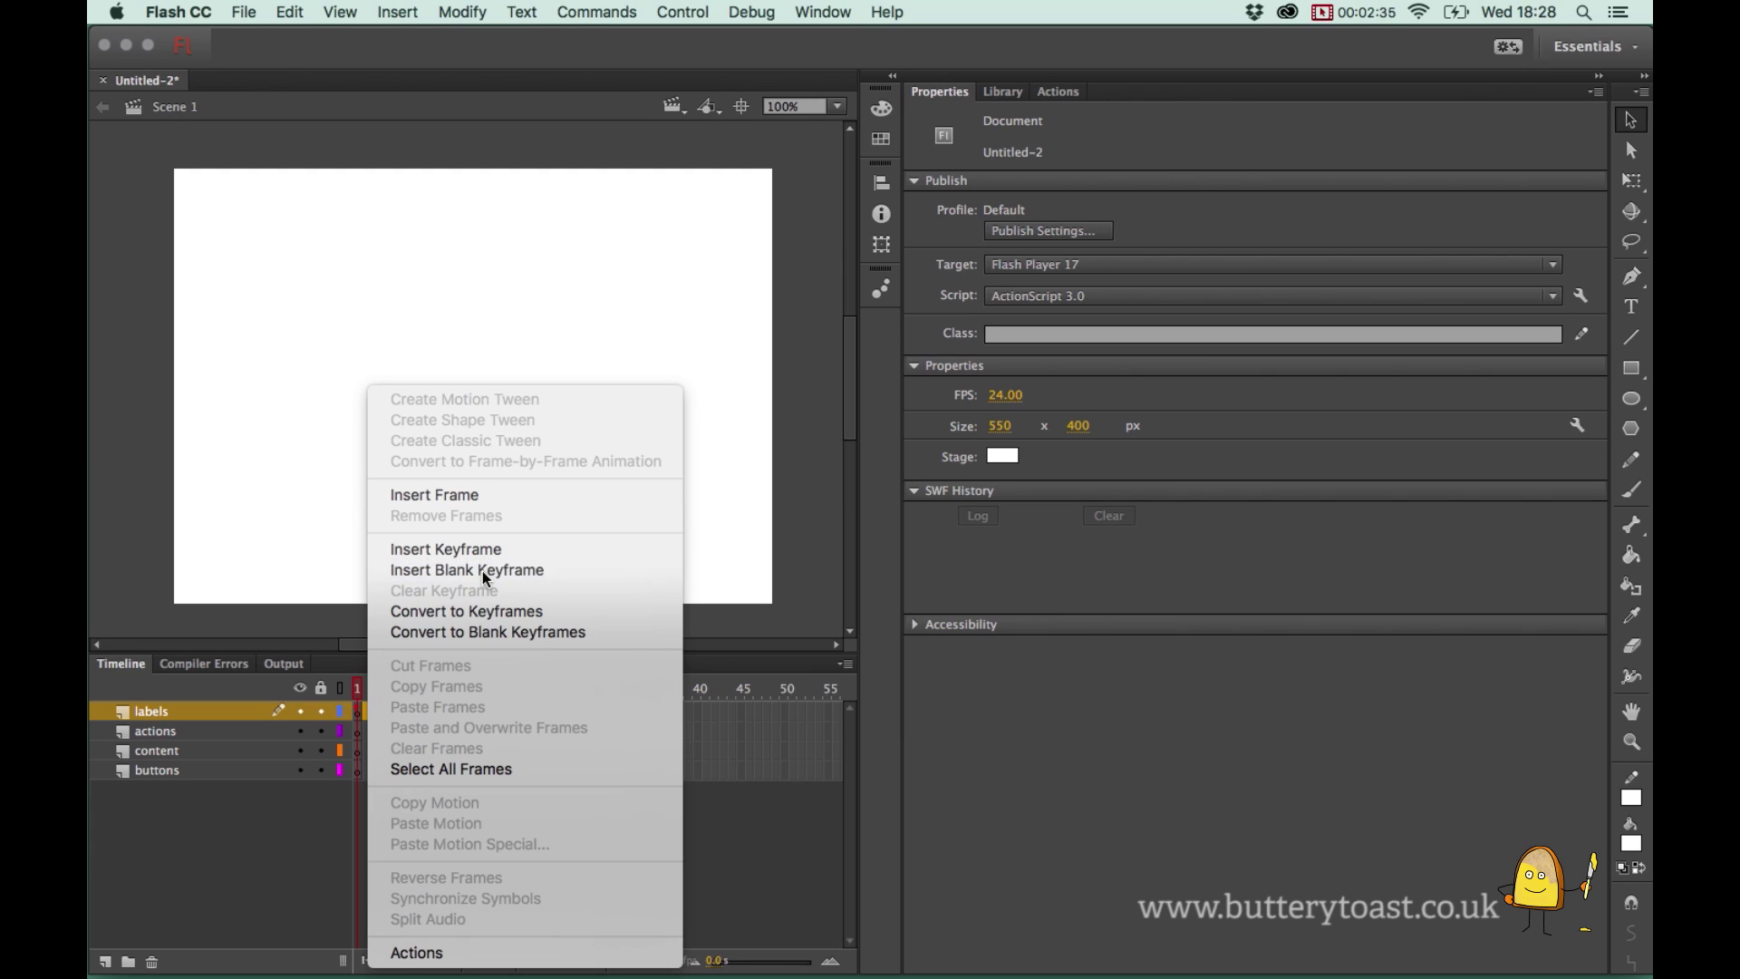
click(1027, 209)
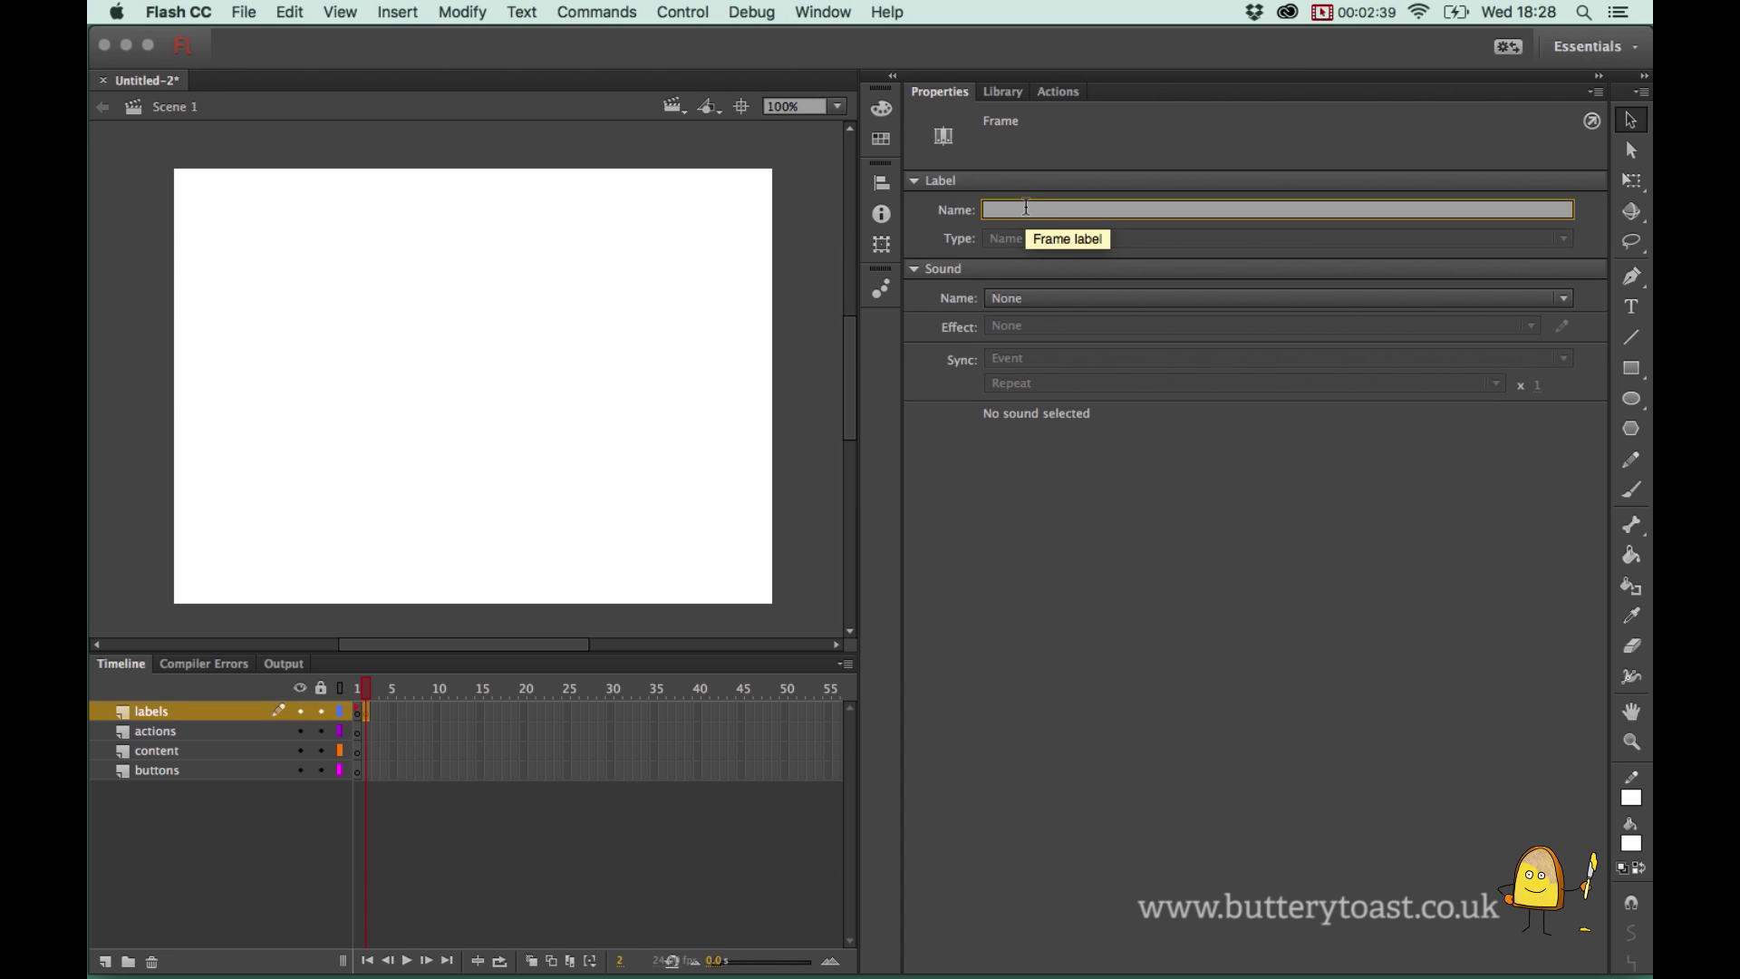
text(two)
key(Return)
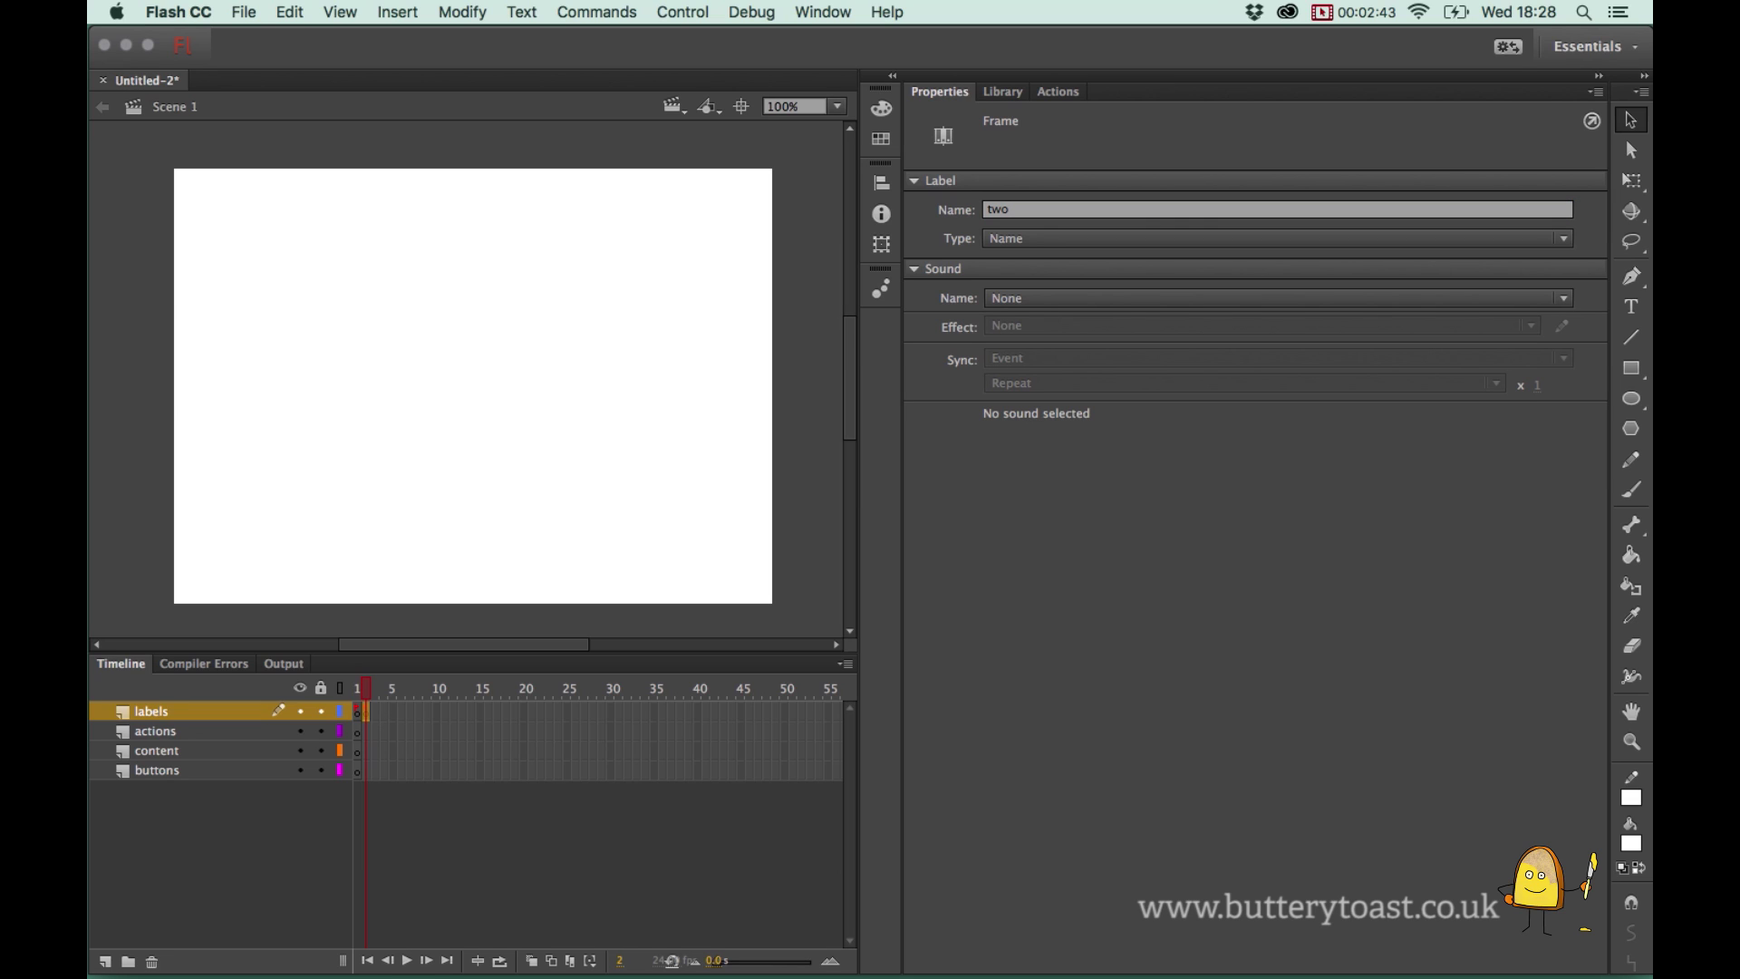
Insert a blank keyframe at frame 3 labelled 'three', then return to frame 1
right_click(373, 712)
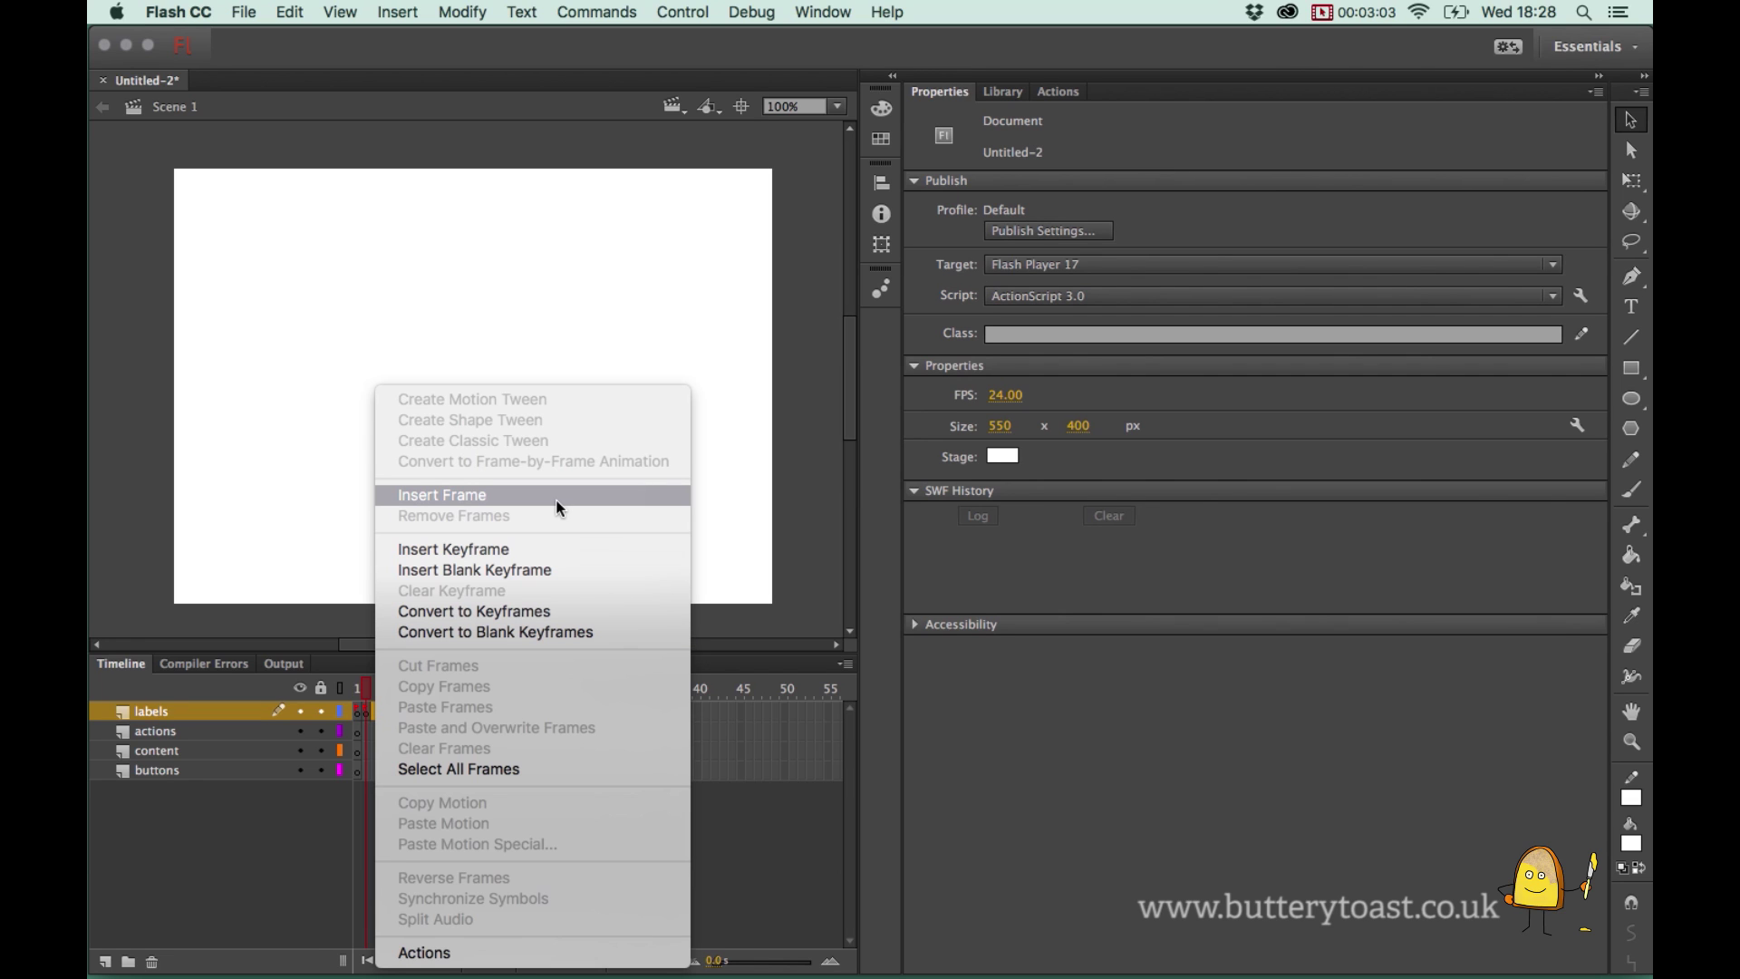
click(547, 568)
click(1165, 214)
text(three)
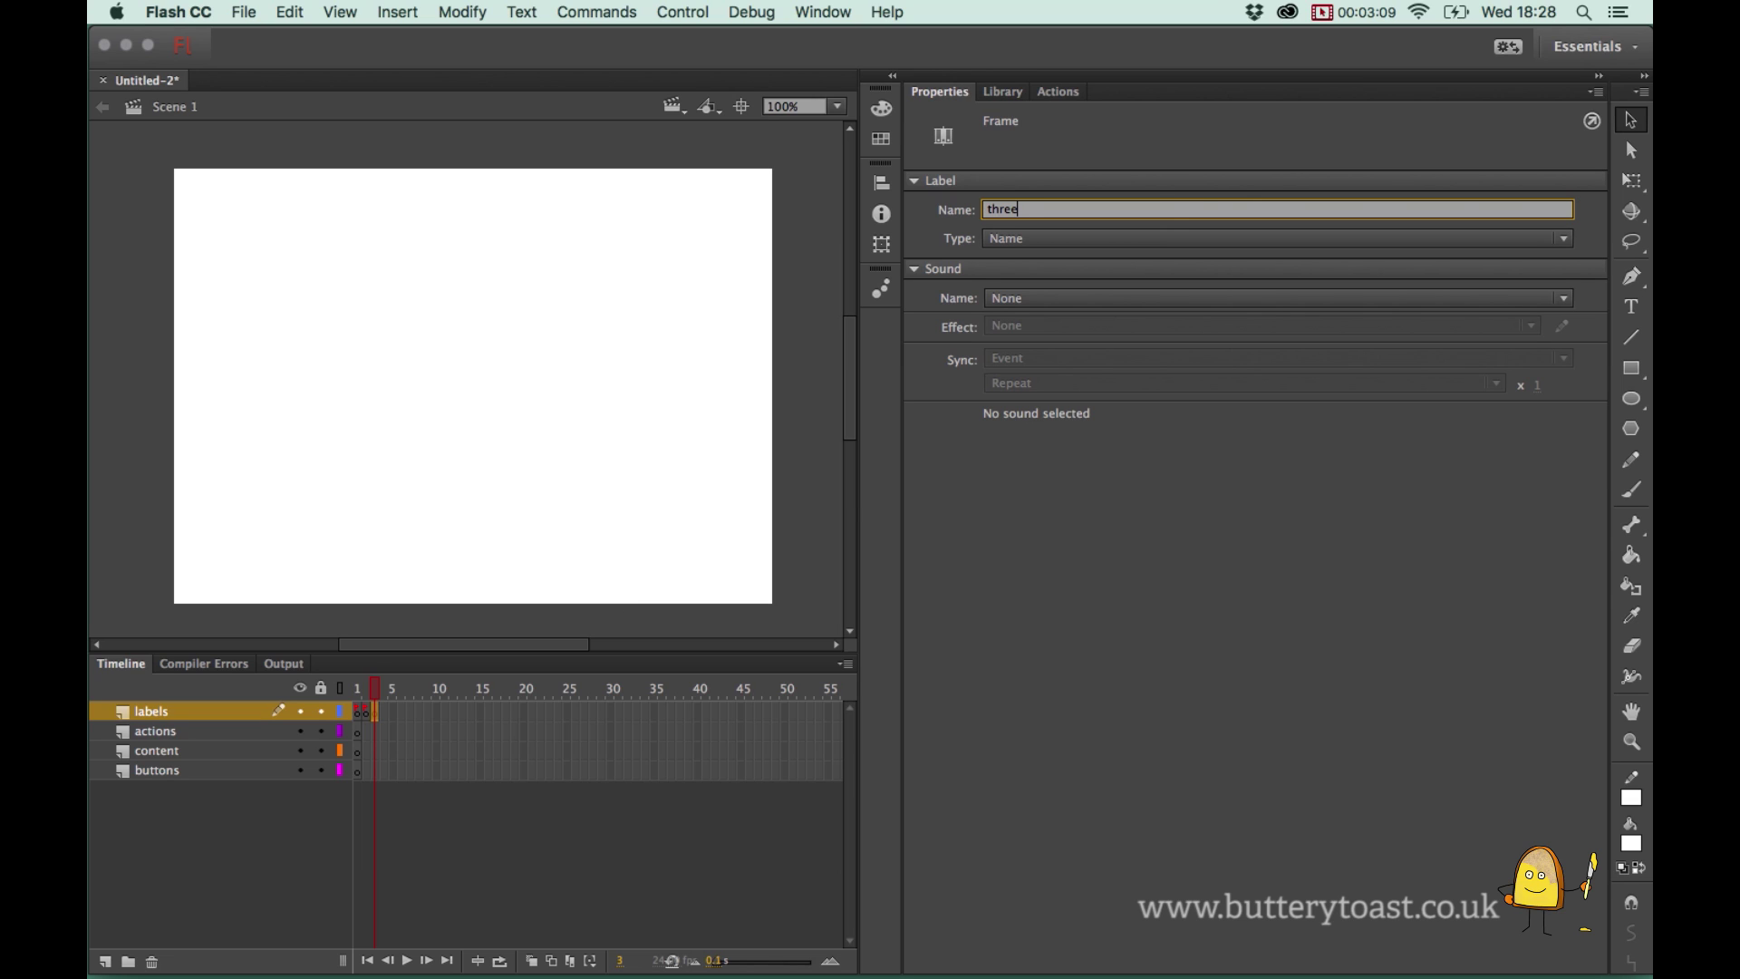
key(Return)
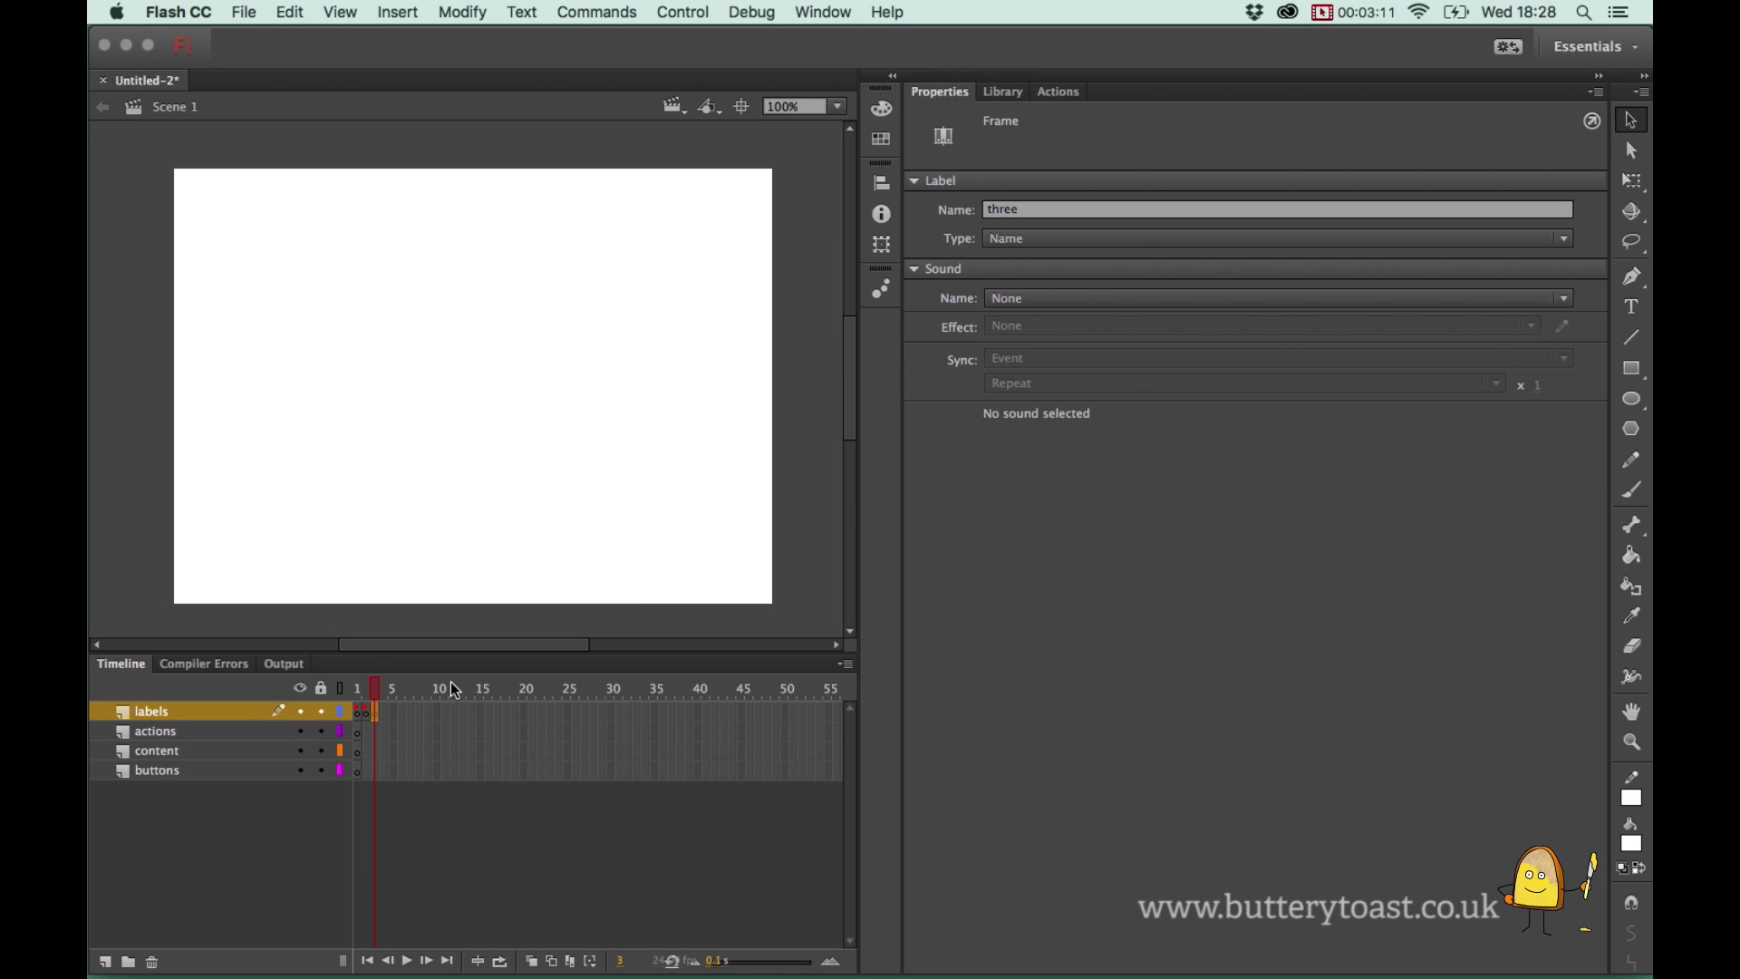
mouse_move(377, 689)
mouse_down()
mouse_move(356, 691)
mouse_move(380, 692)
mouse_up()
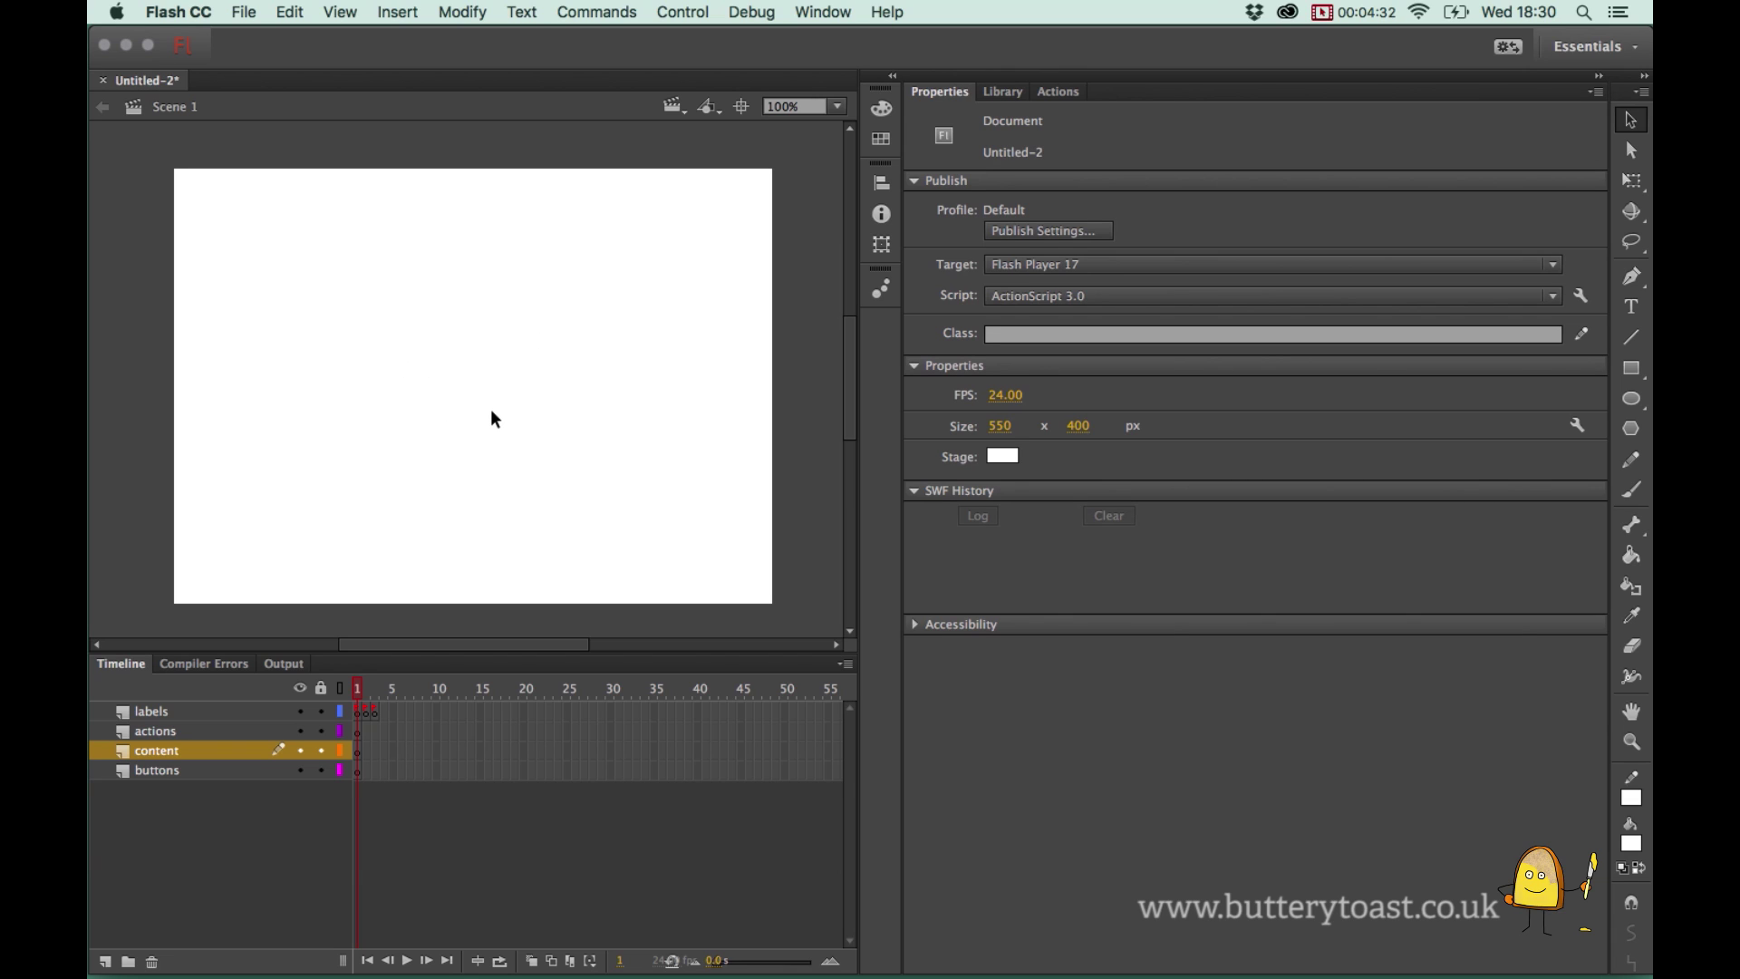
Place black text reading '1' near the stage centre on content frame 1
click(363, 752)
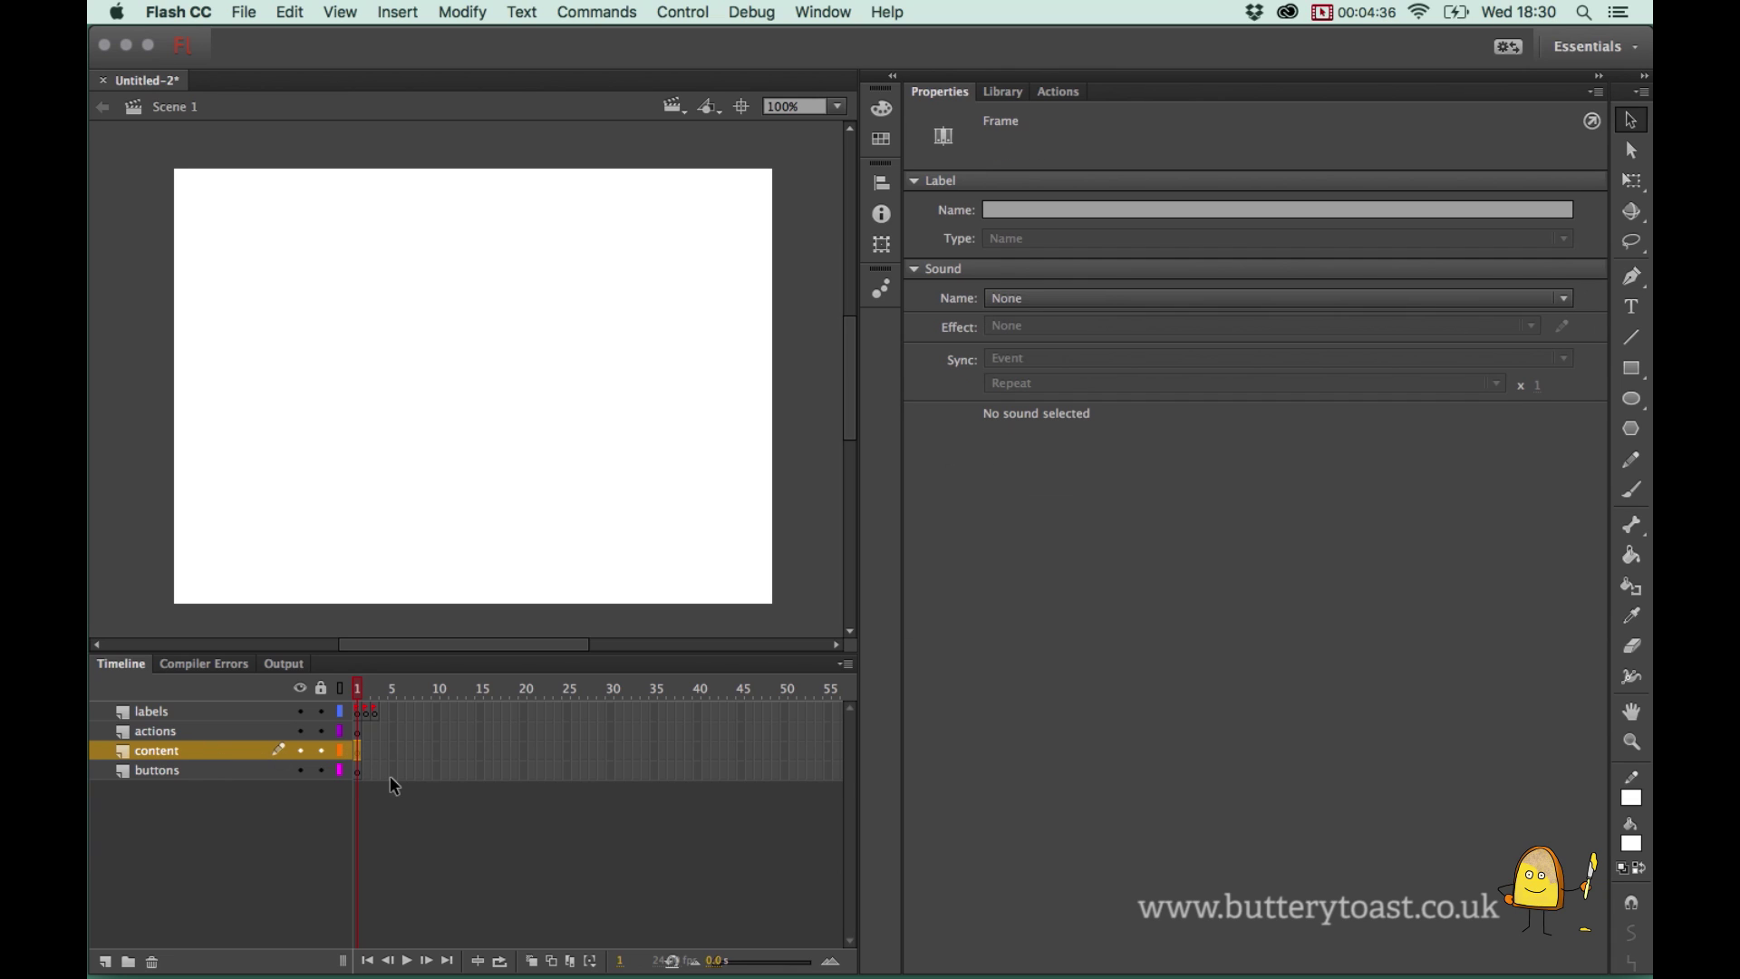
click(1632, 306)
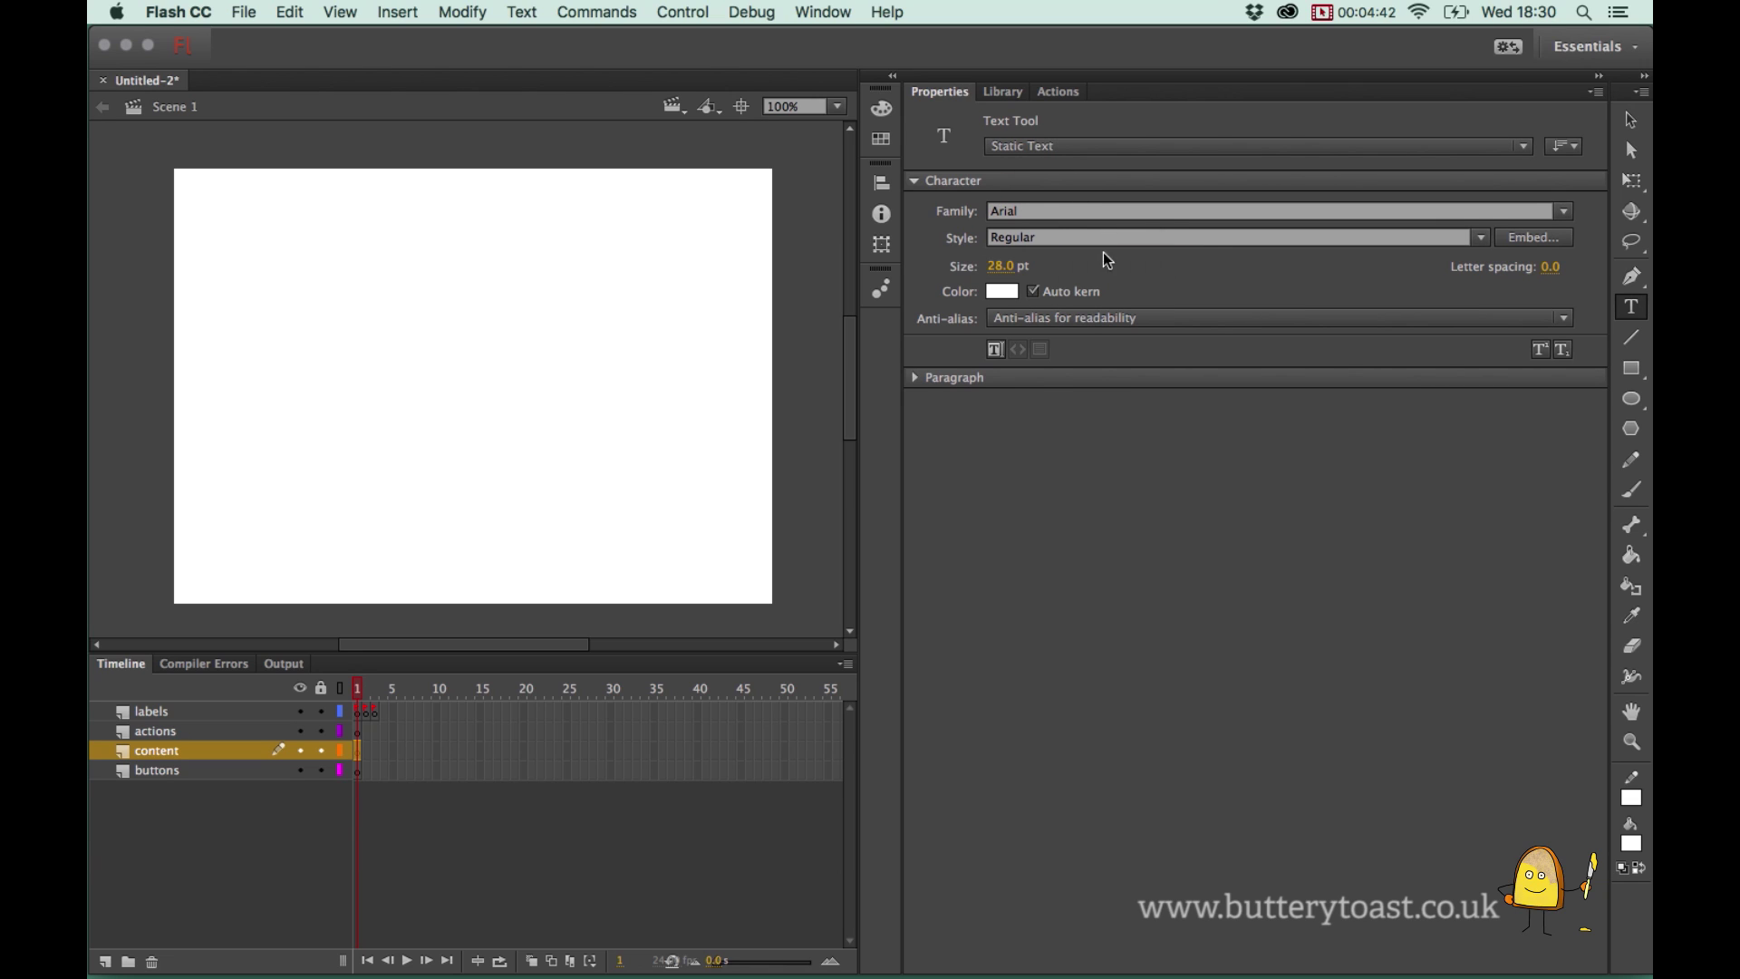
click(1009, 299)
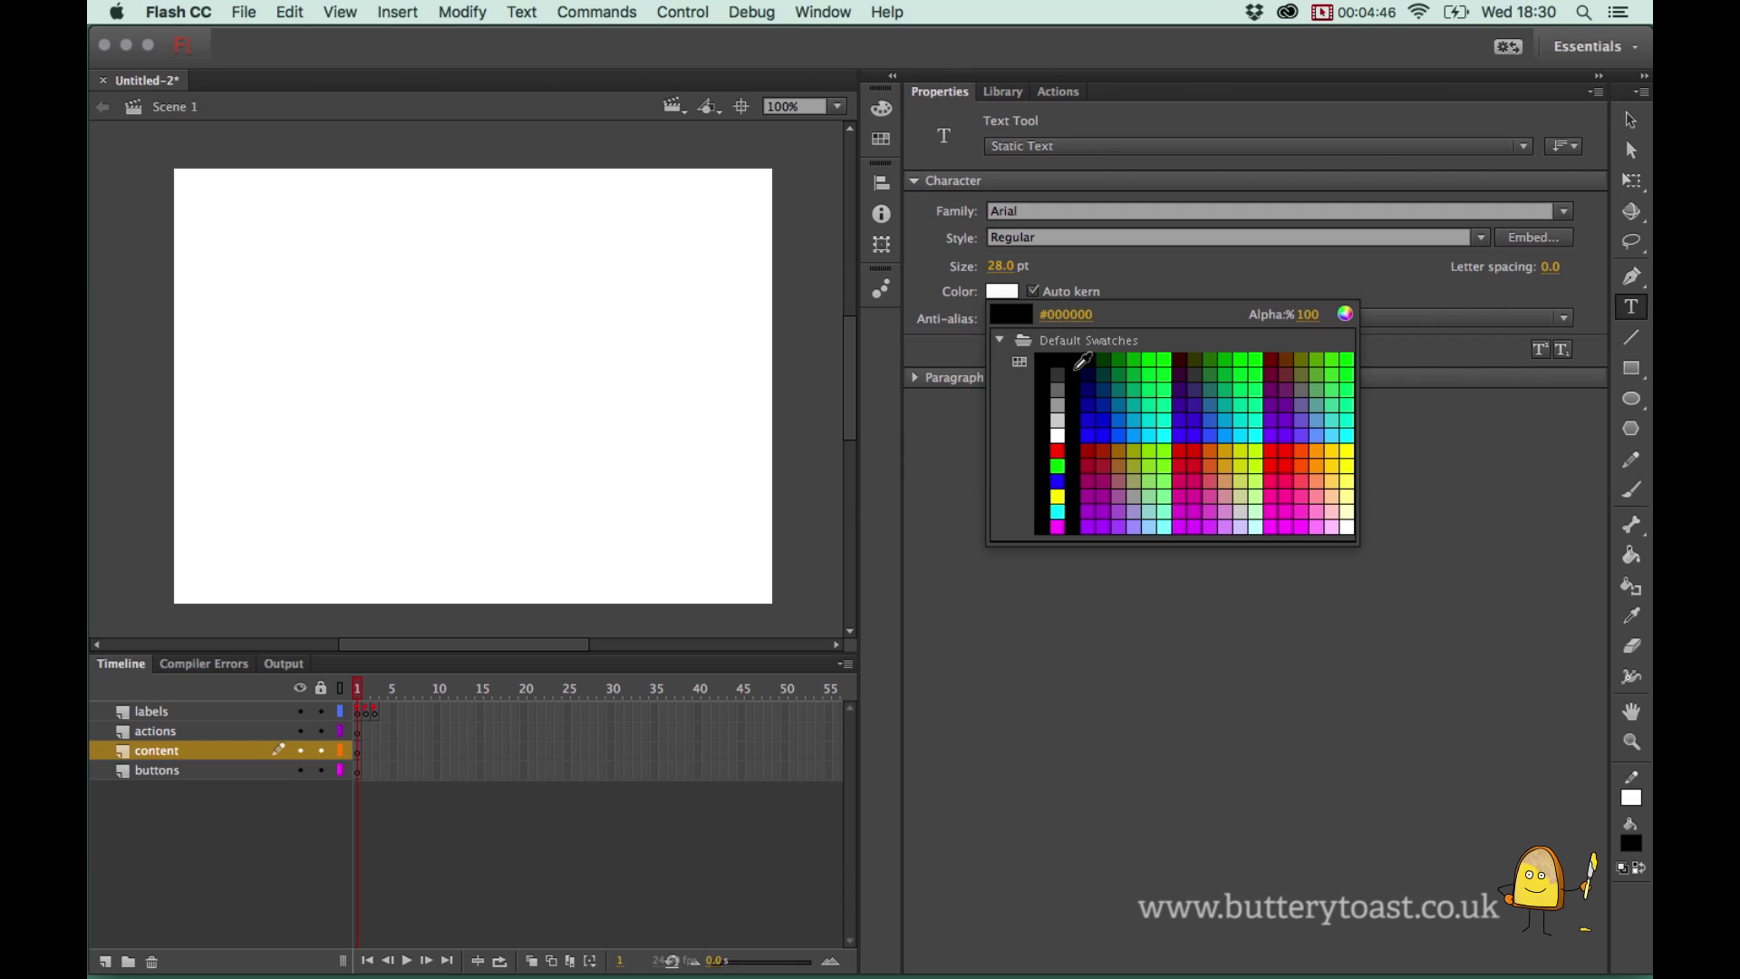
click(1046, 360)
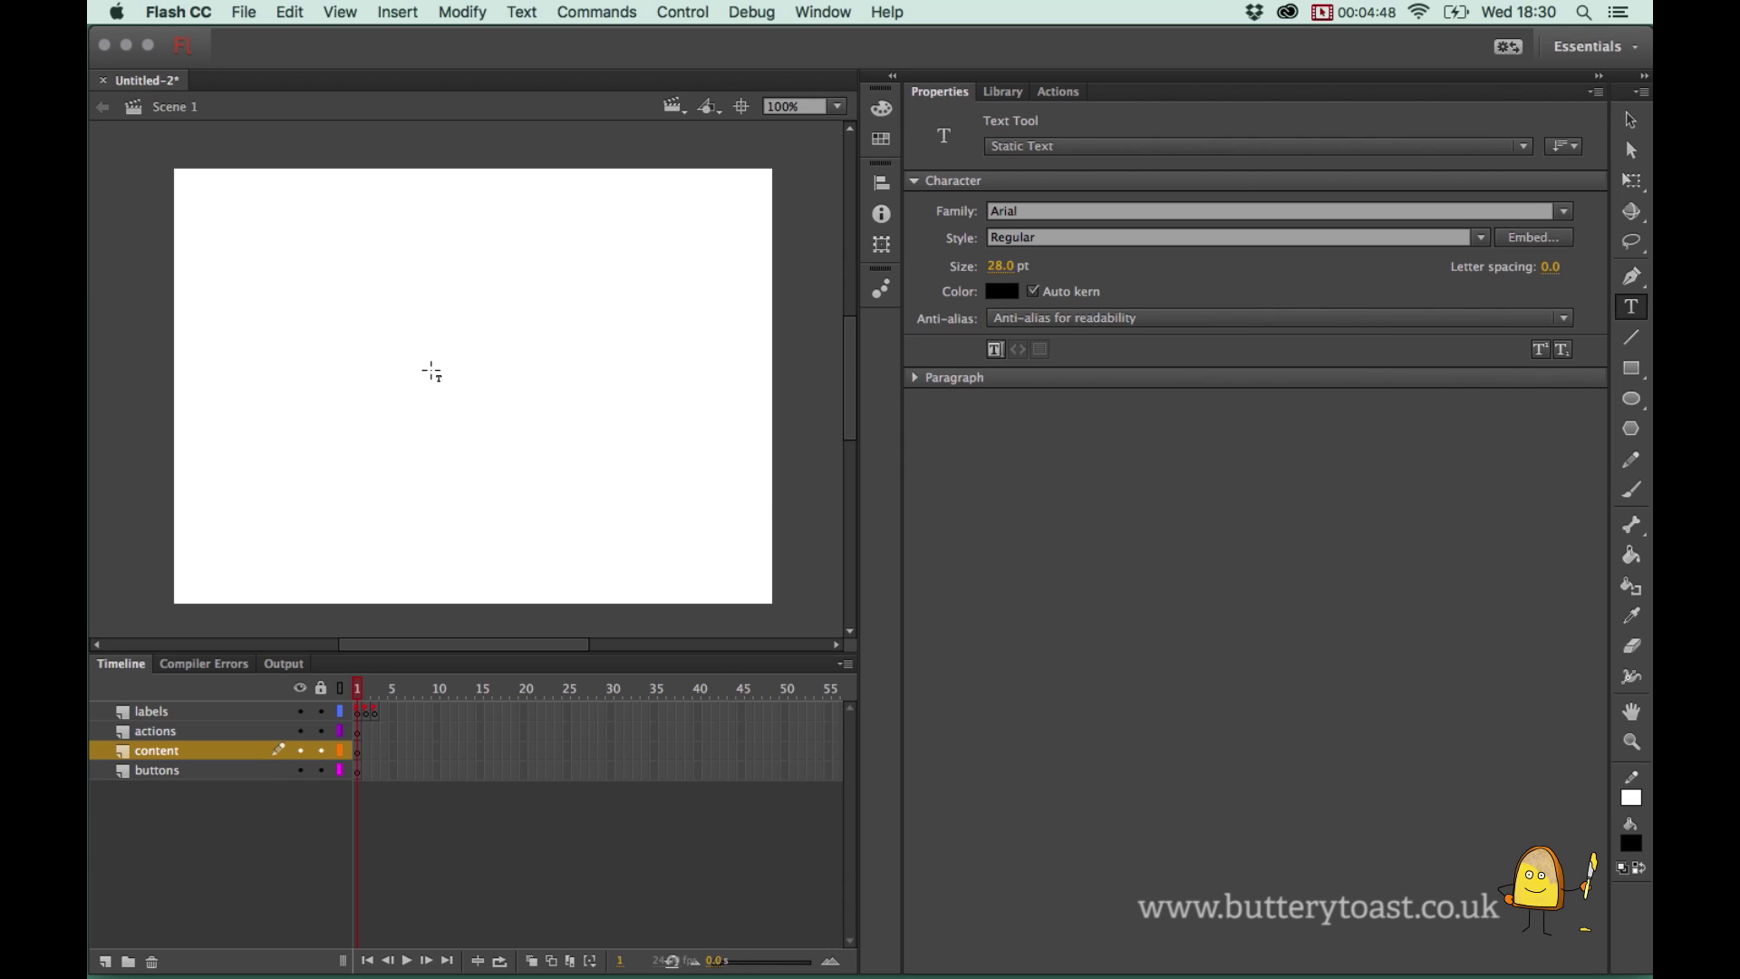
click(433, 362)
text(1)
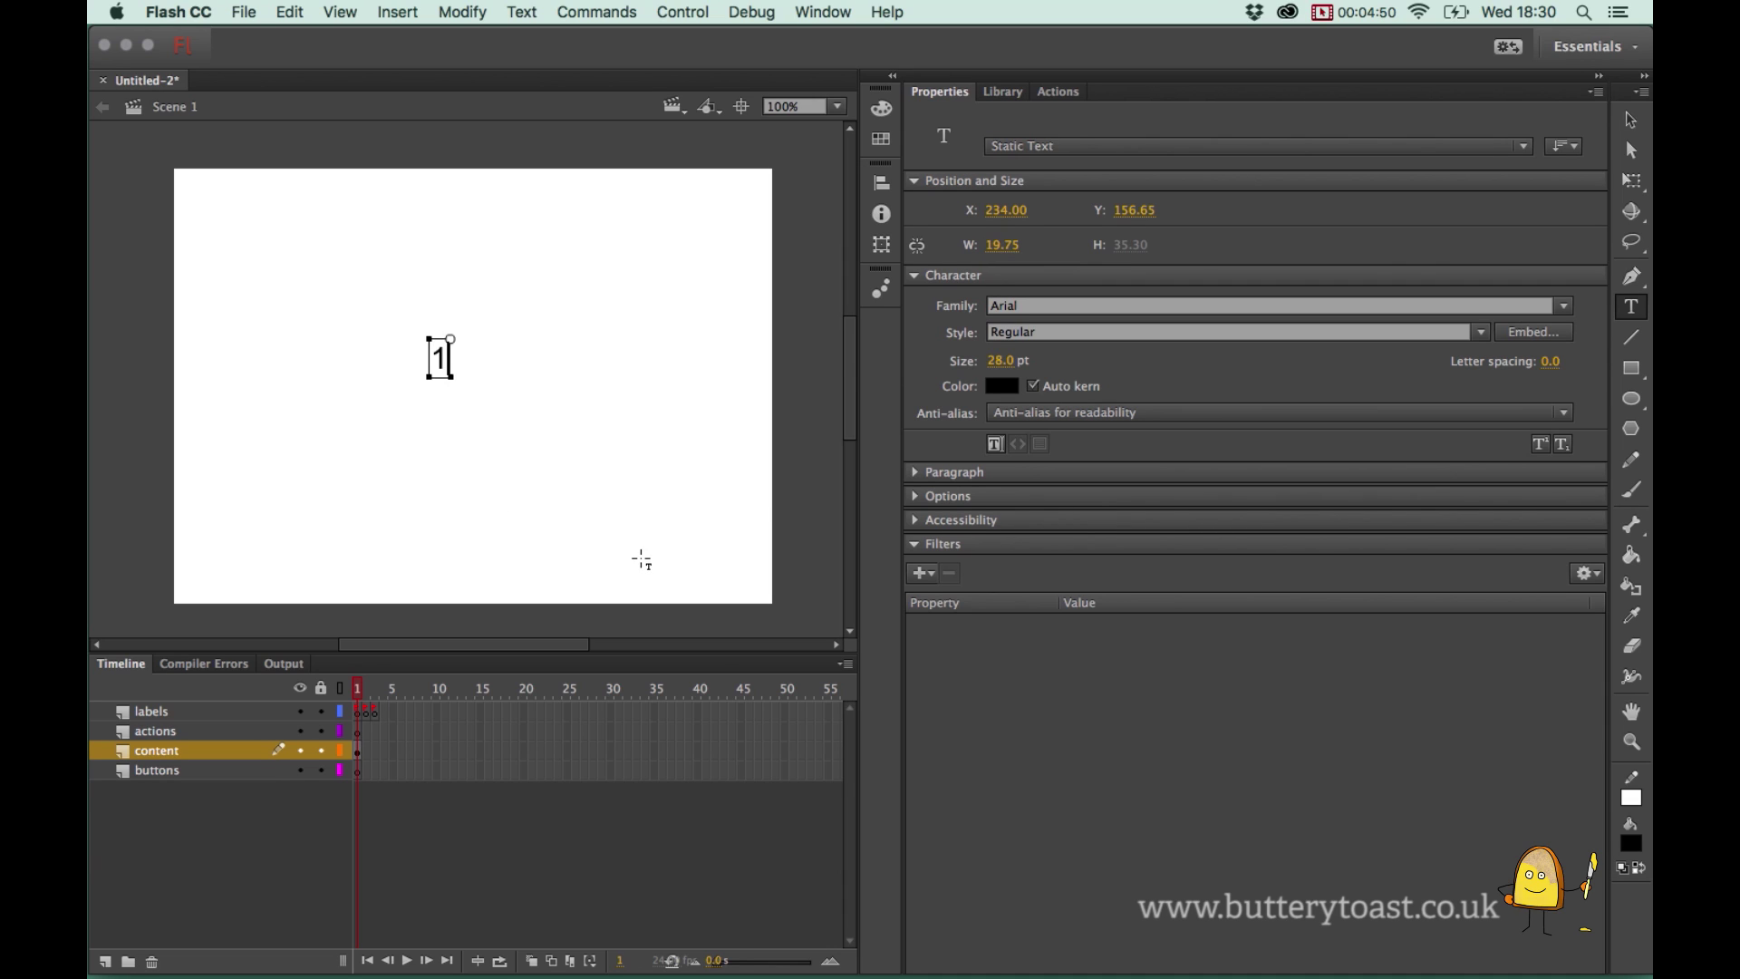
click(1630, 125)
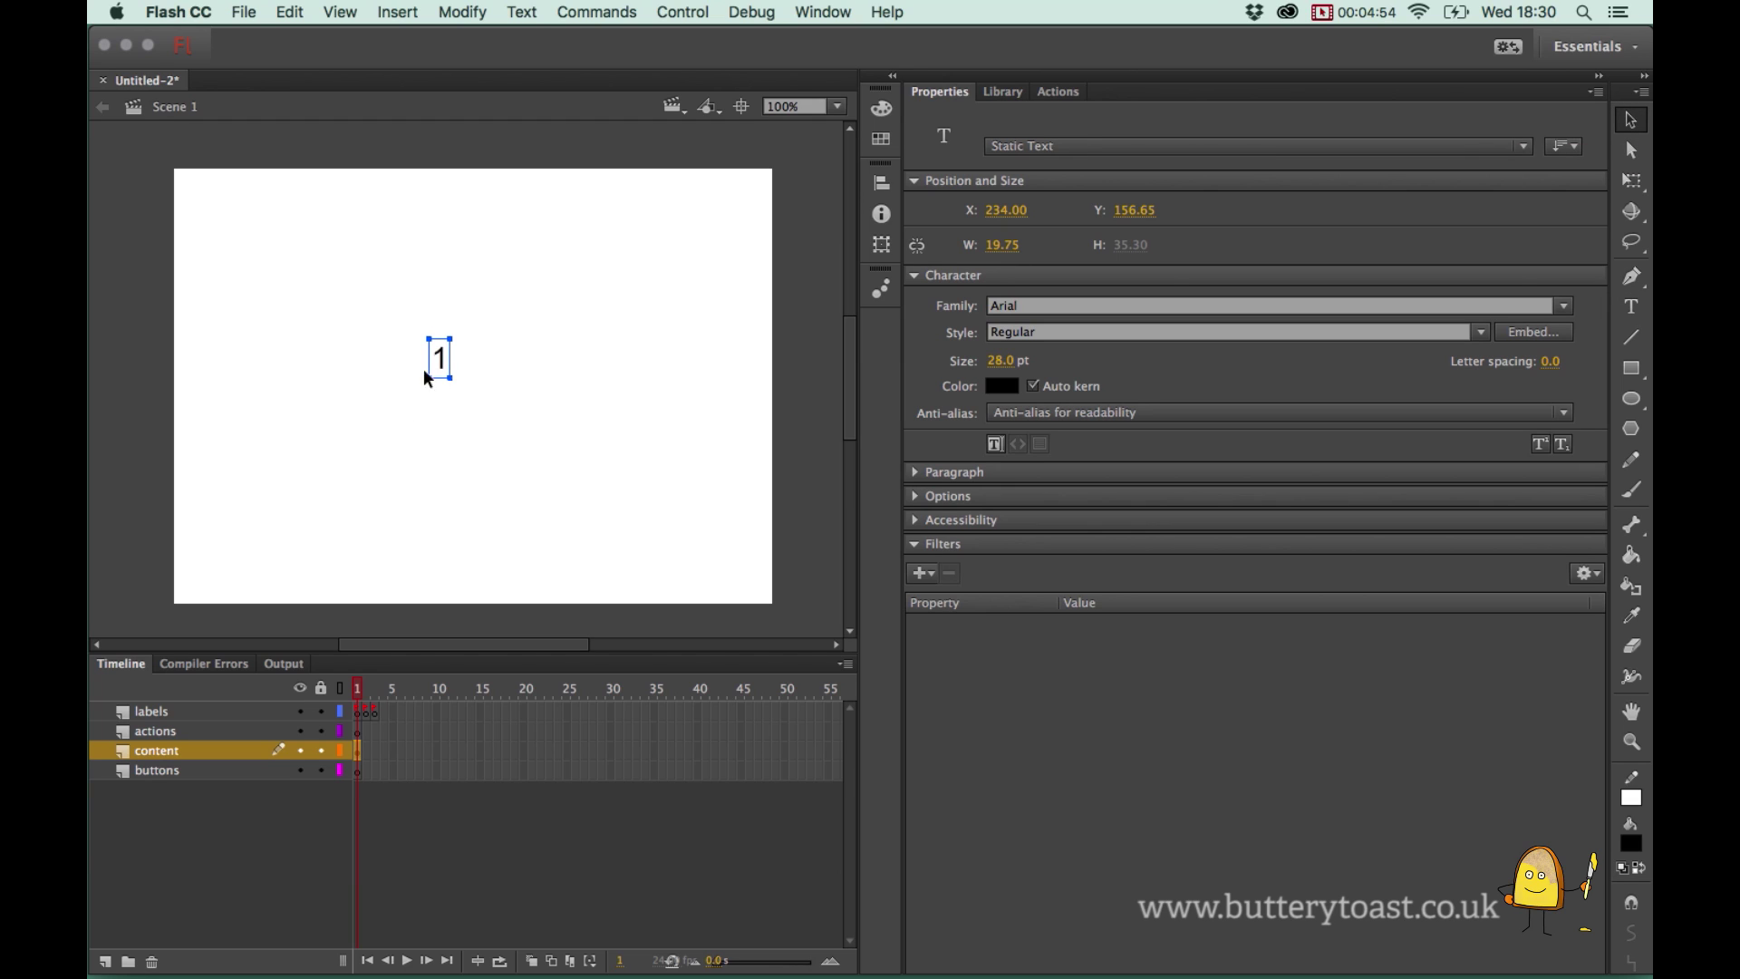
Insert a keyframe at content frame 2 and change its text to '2'
right_click(368, 748)
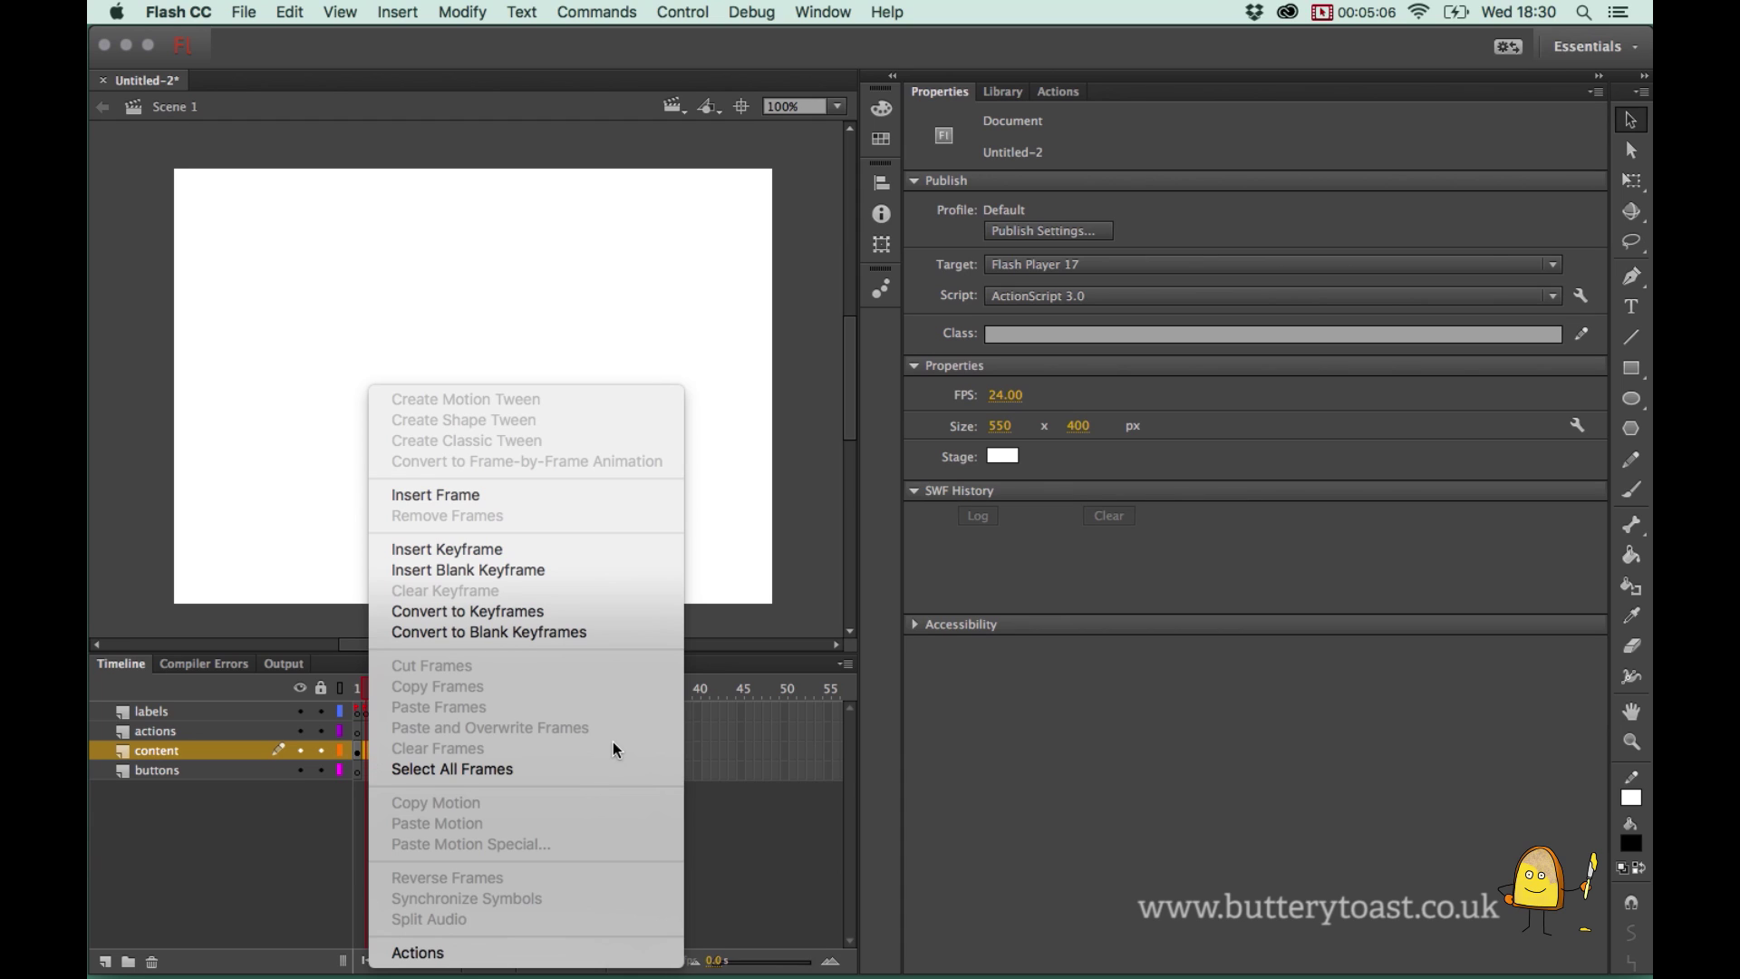
click(505, 552)
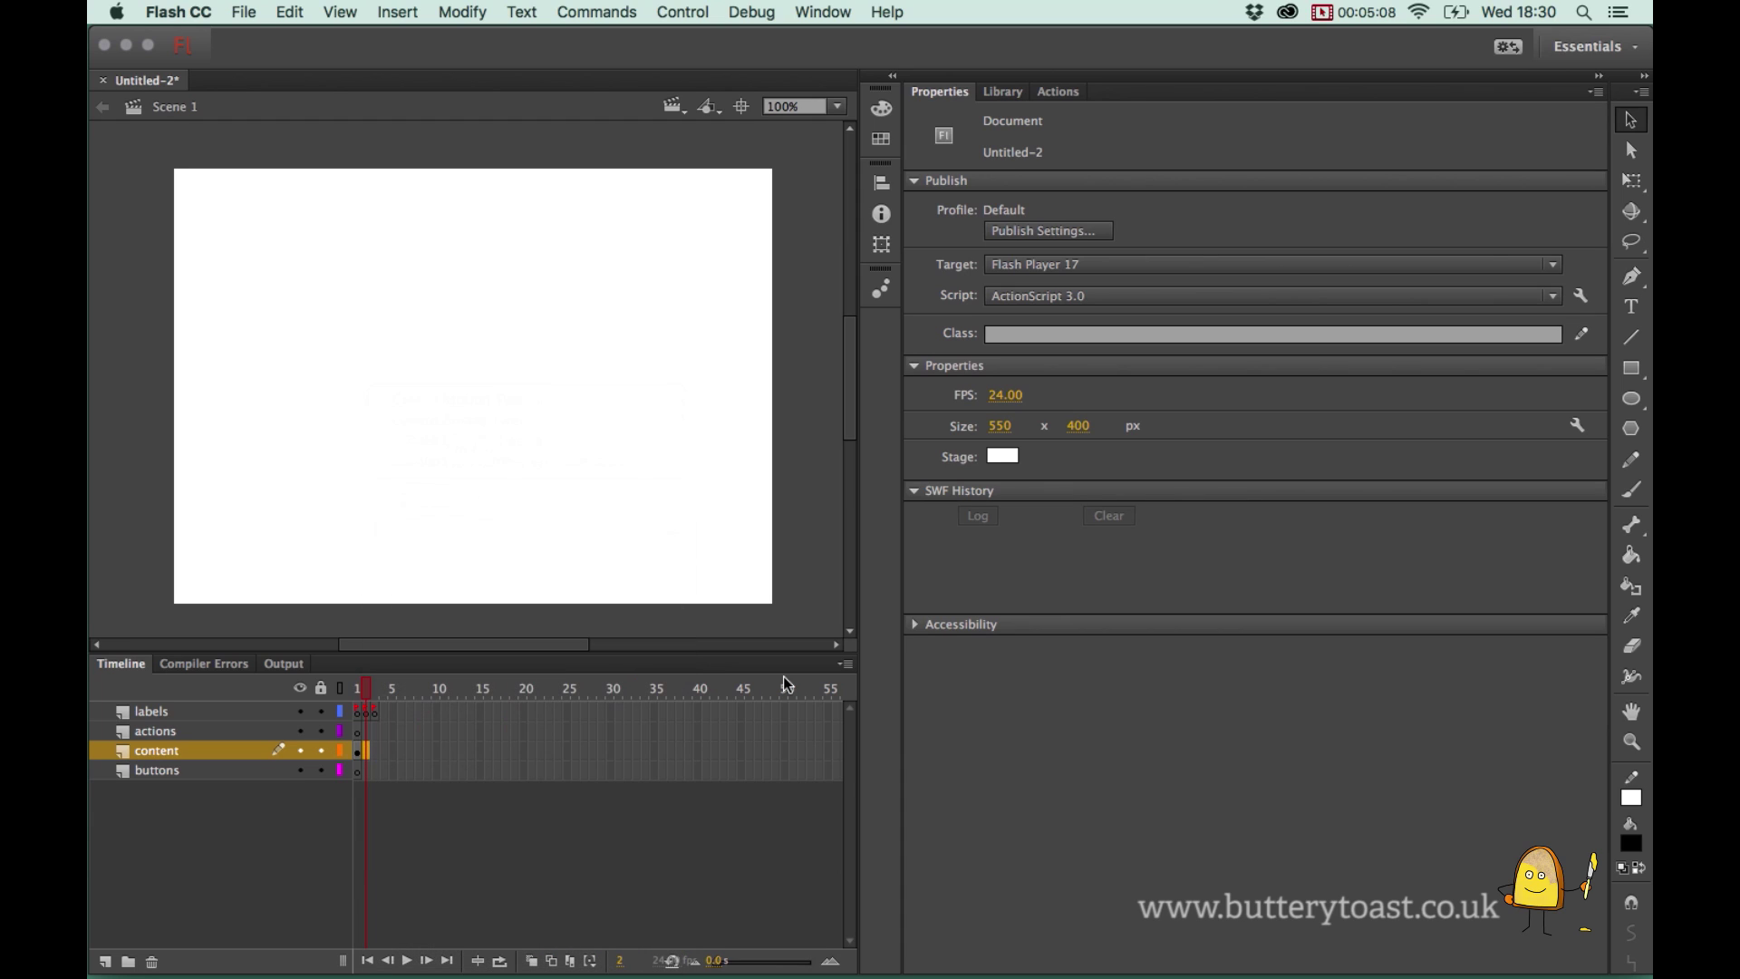
key(t)
click(439, 357)
text(1)
key(BackSpace)
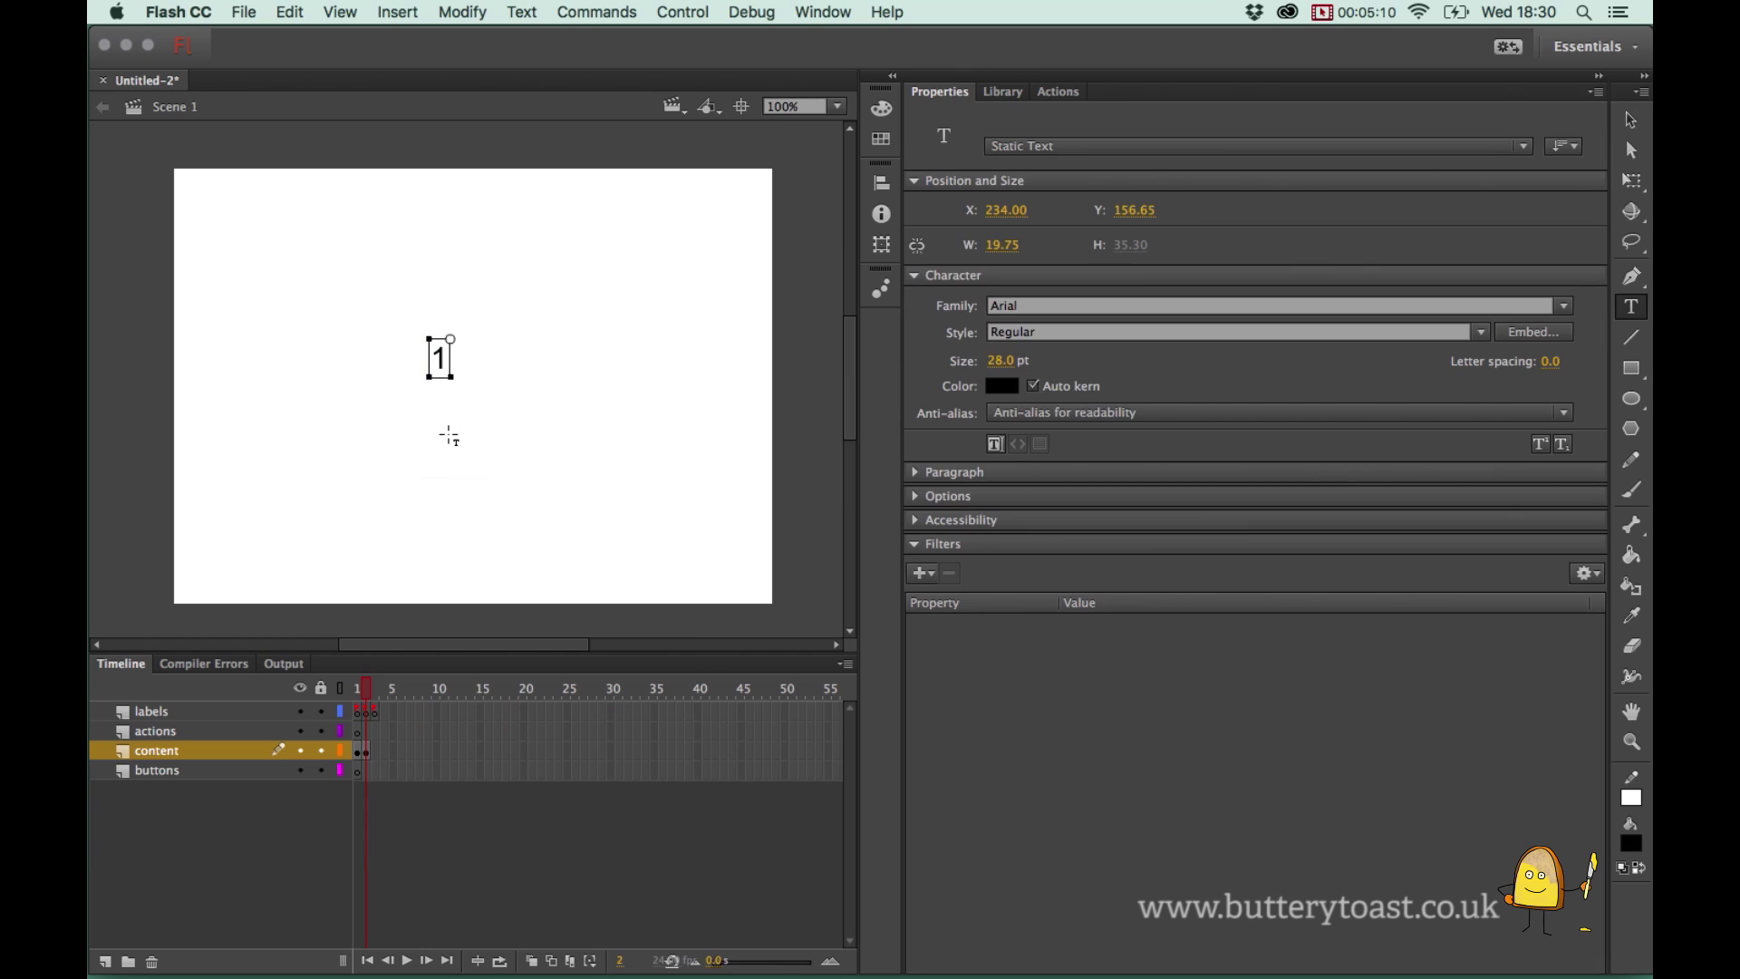
text(2)
key(Escape)
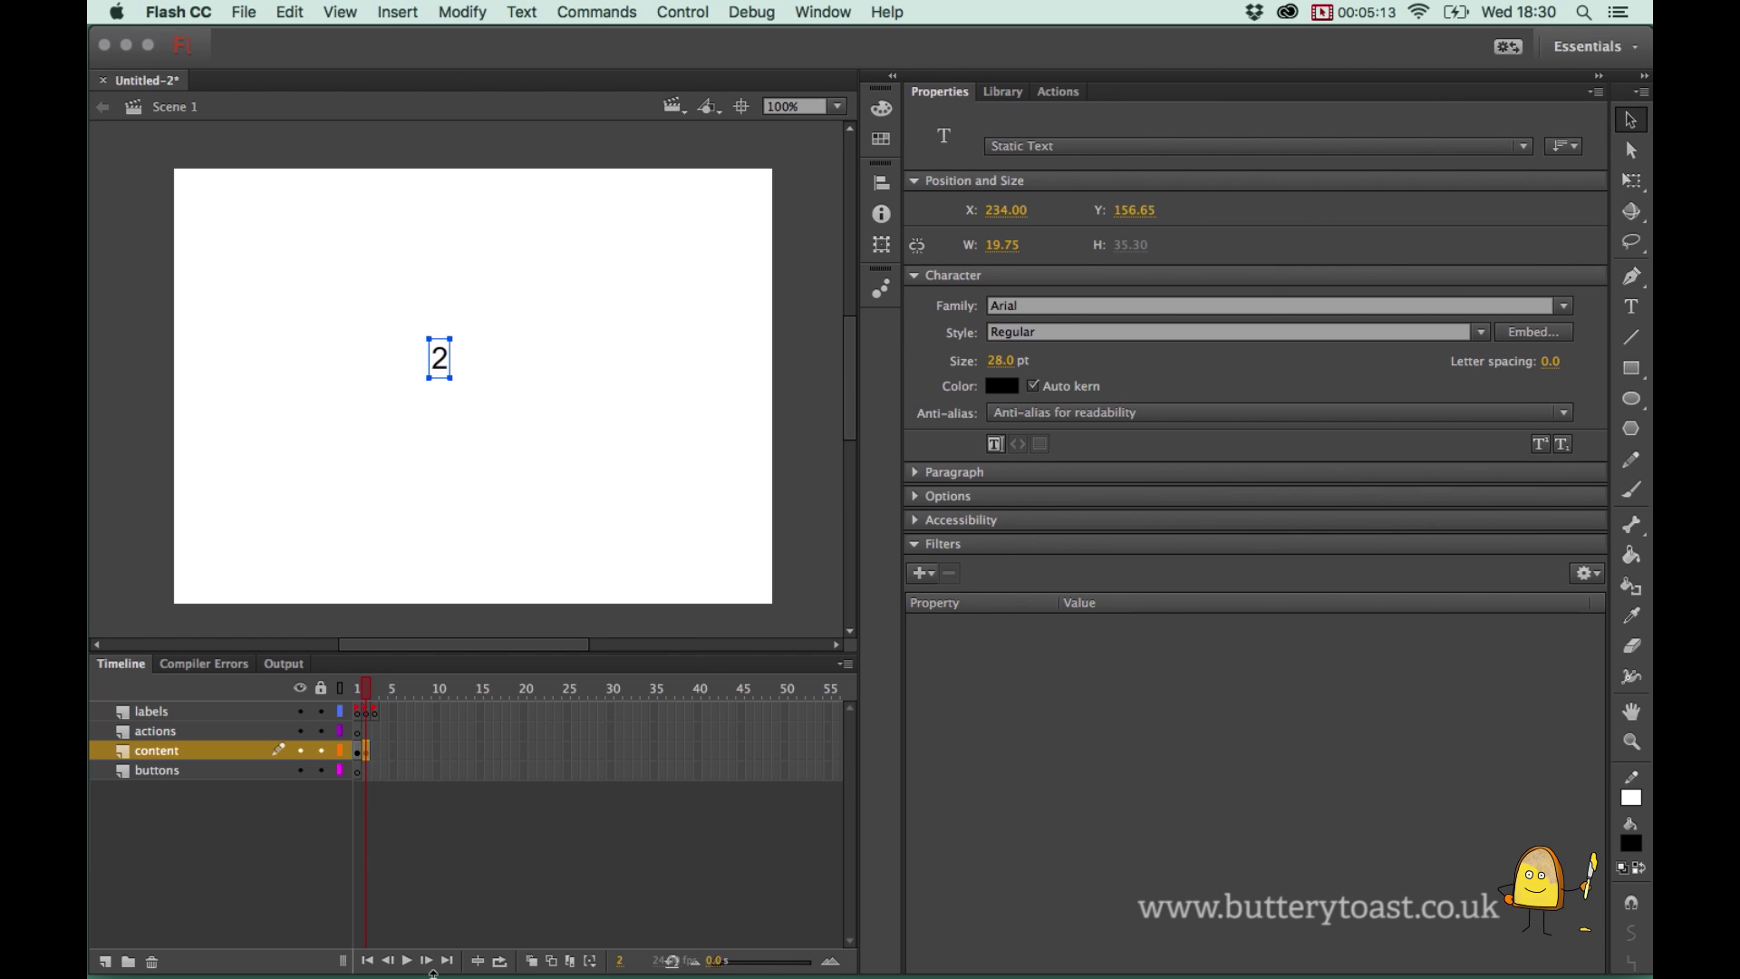
click(367, 691)
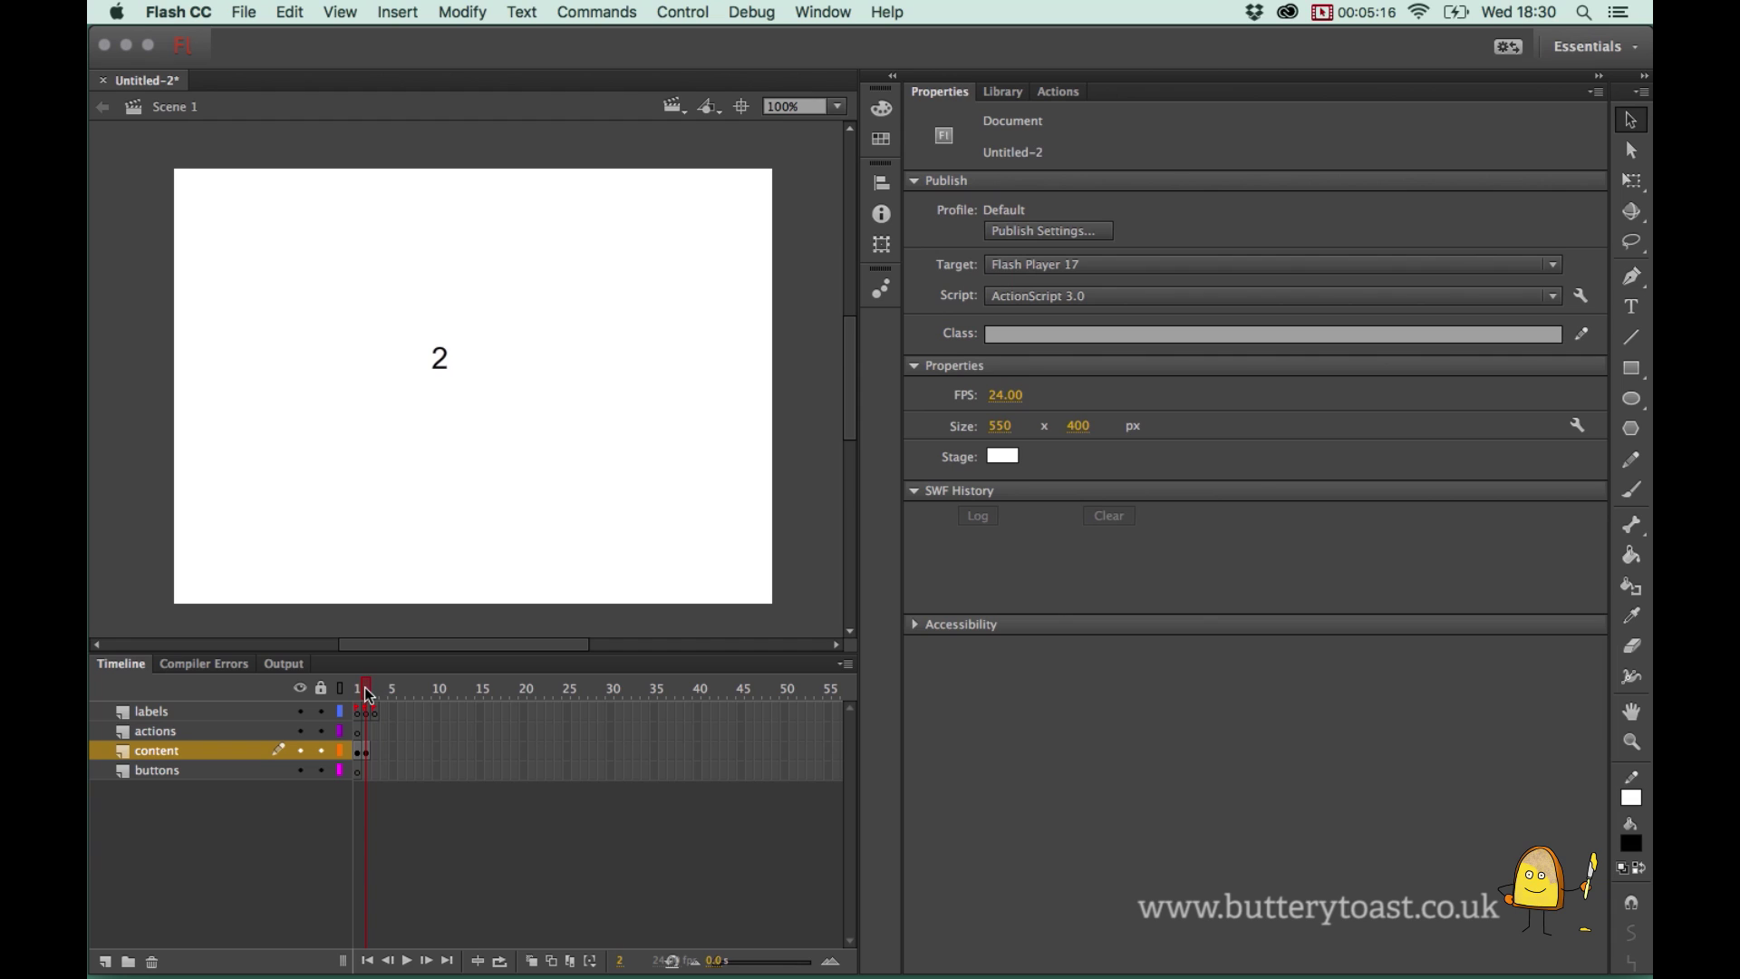
click(361, 691)
click(367, 691)
click(361, 691)
click(375, 692)
click(367, 691)
Insert a keyframe at content frame 3 showing '3', rewind to frame 1, and test the movie
right_click(375, 748)
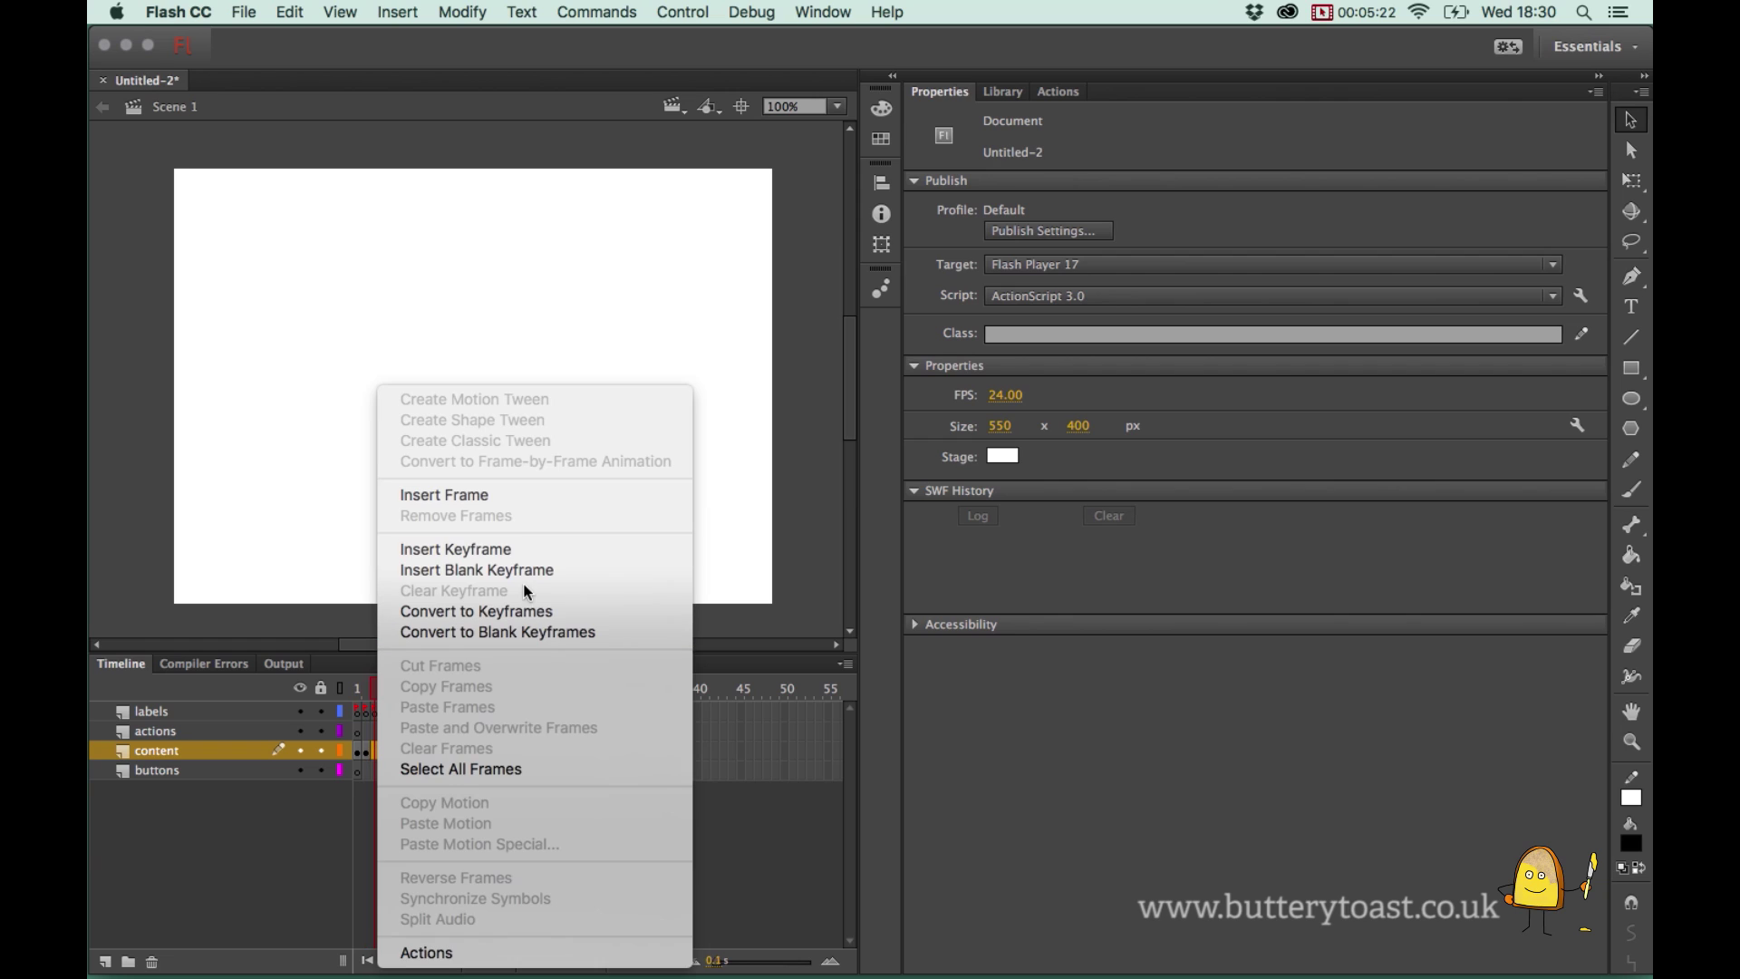
click(511, 551)
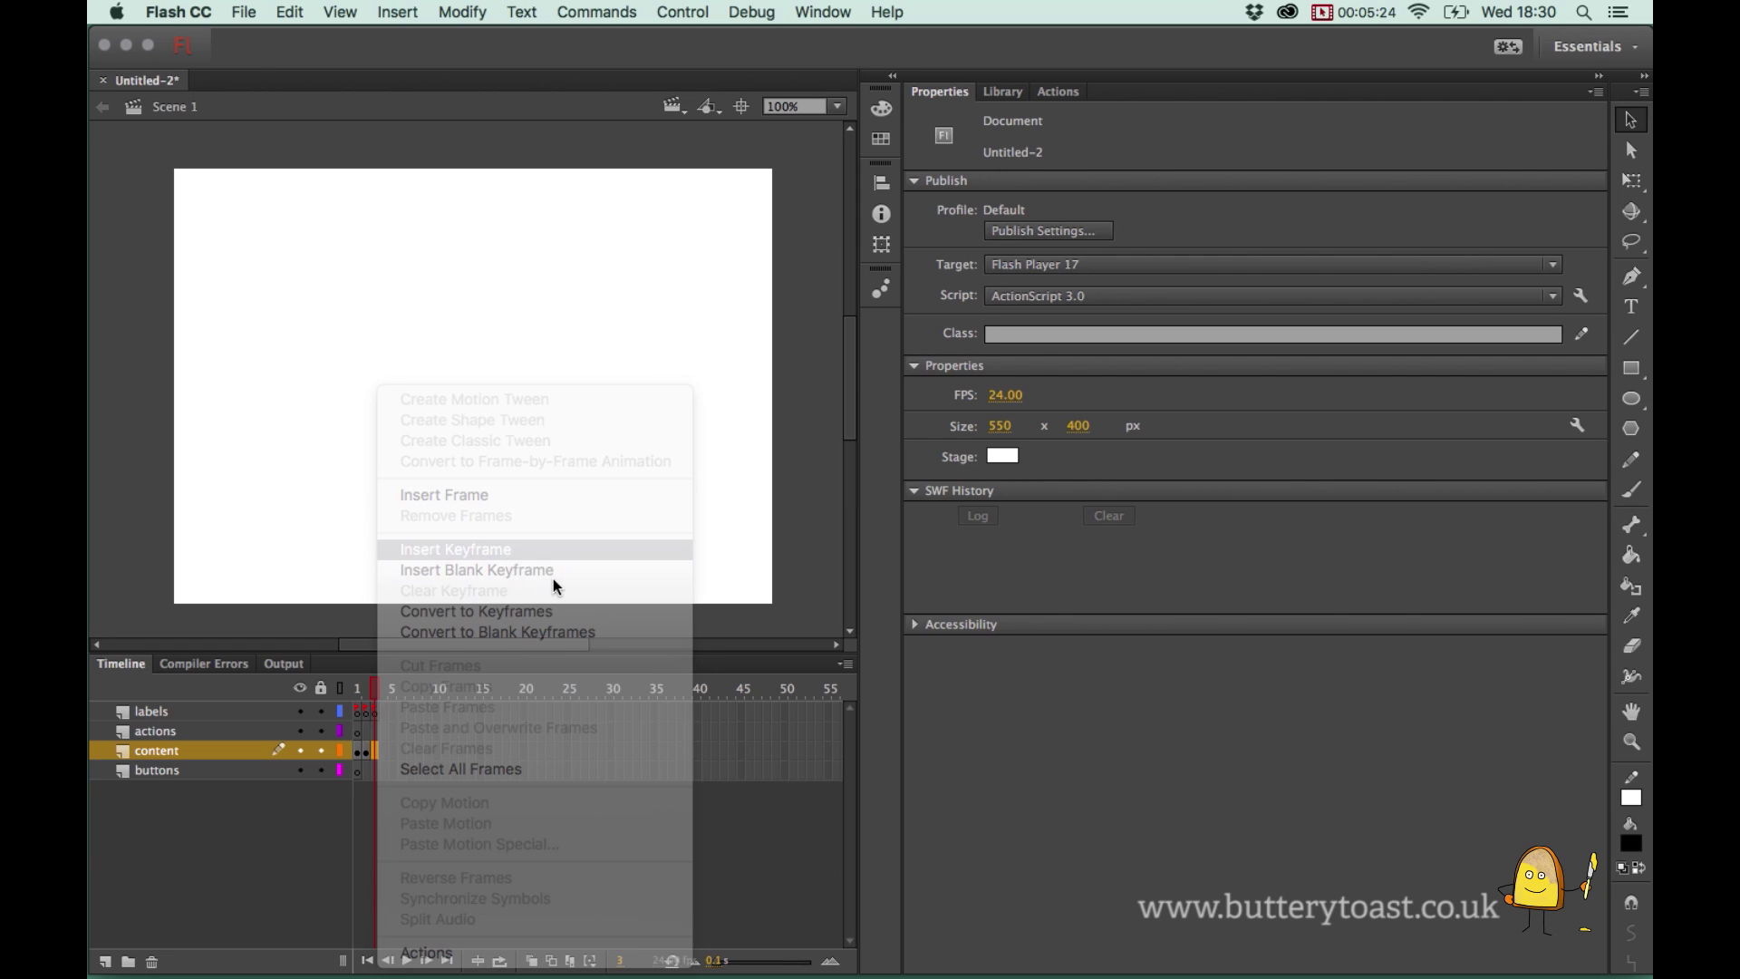
double_click(439, 367)
text(3)
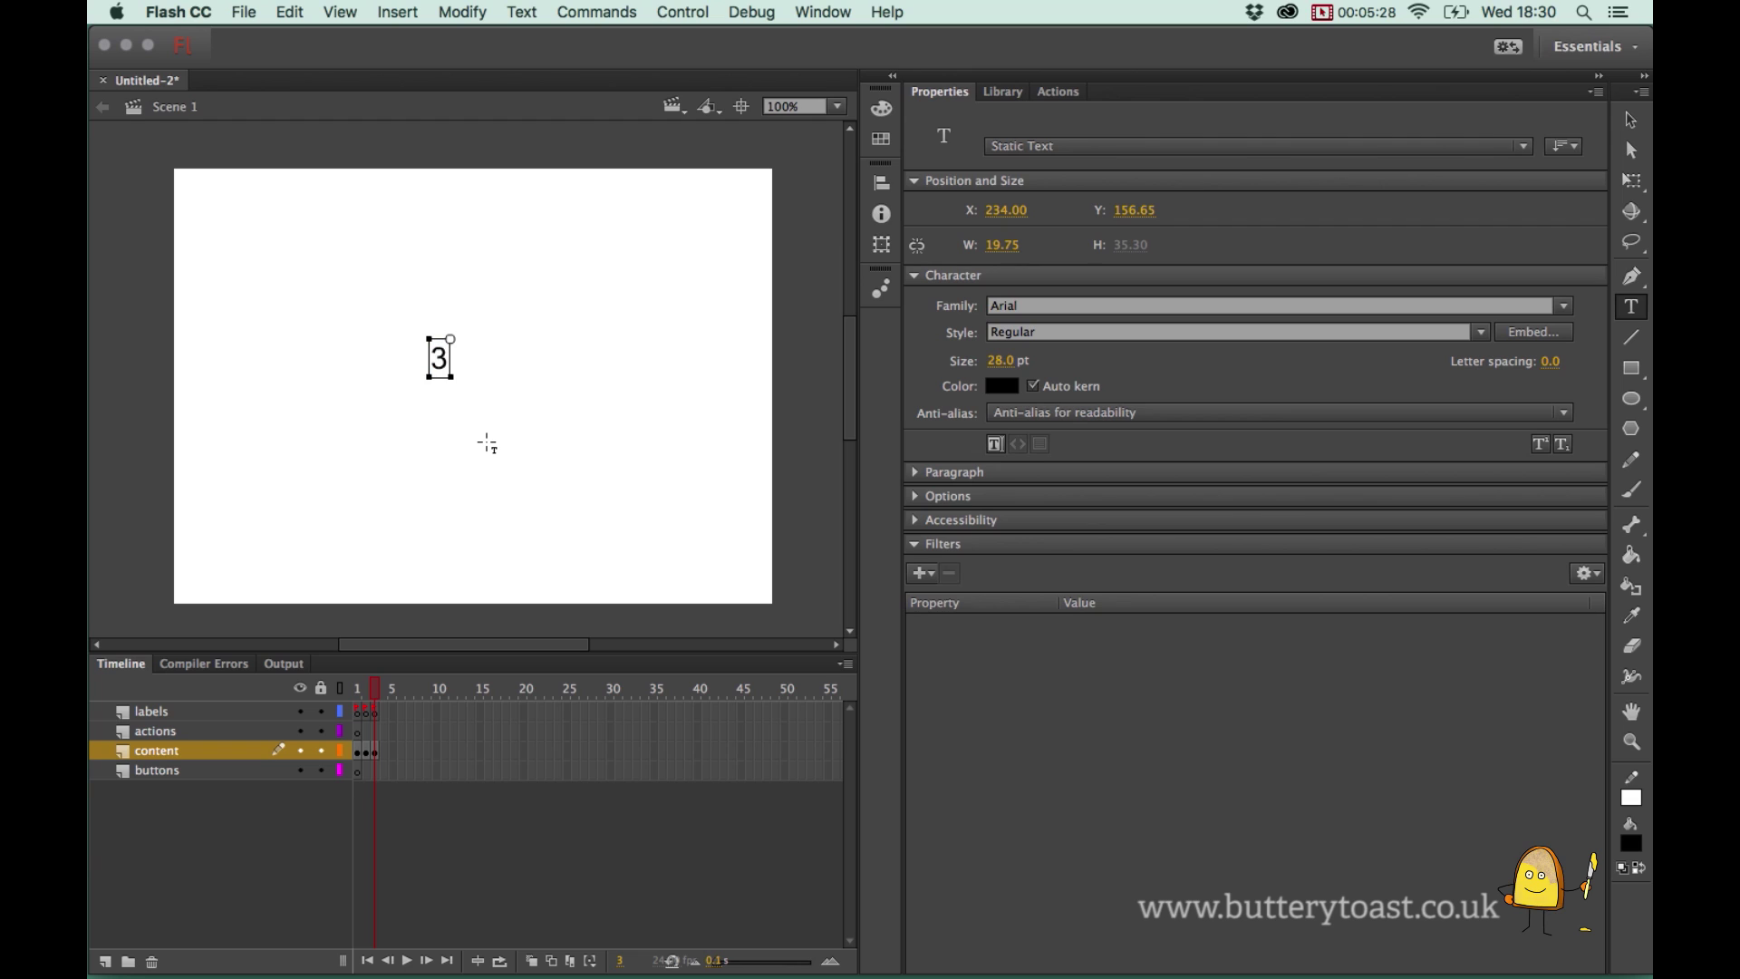
click(1630, 127)
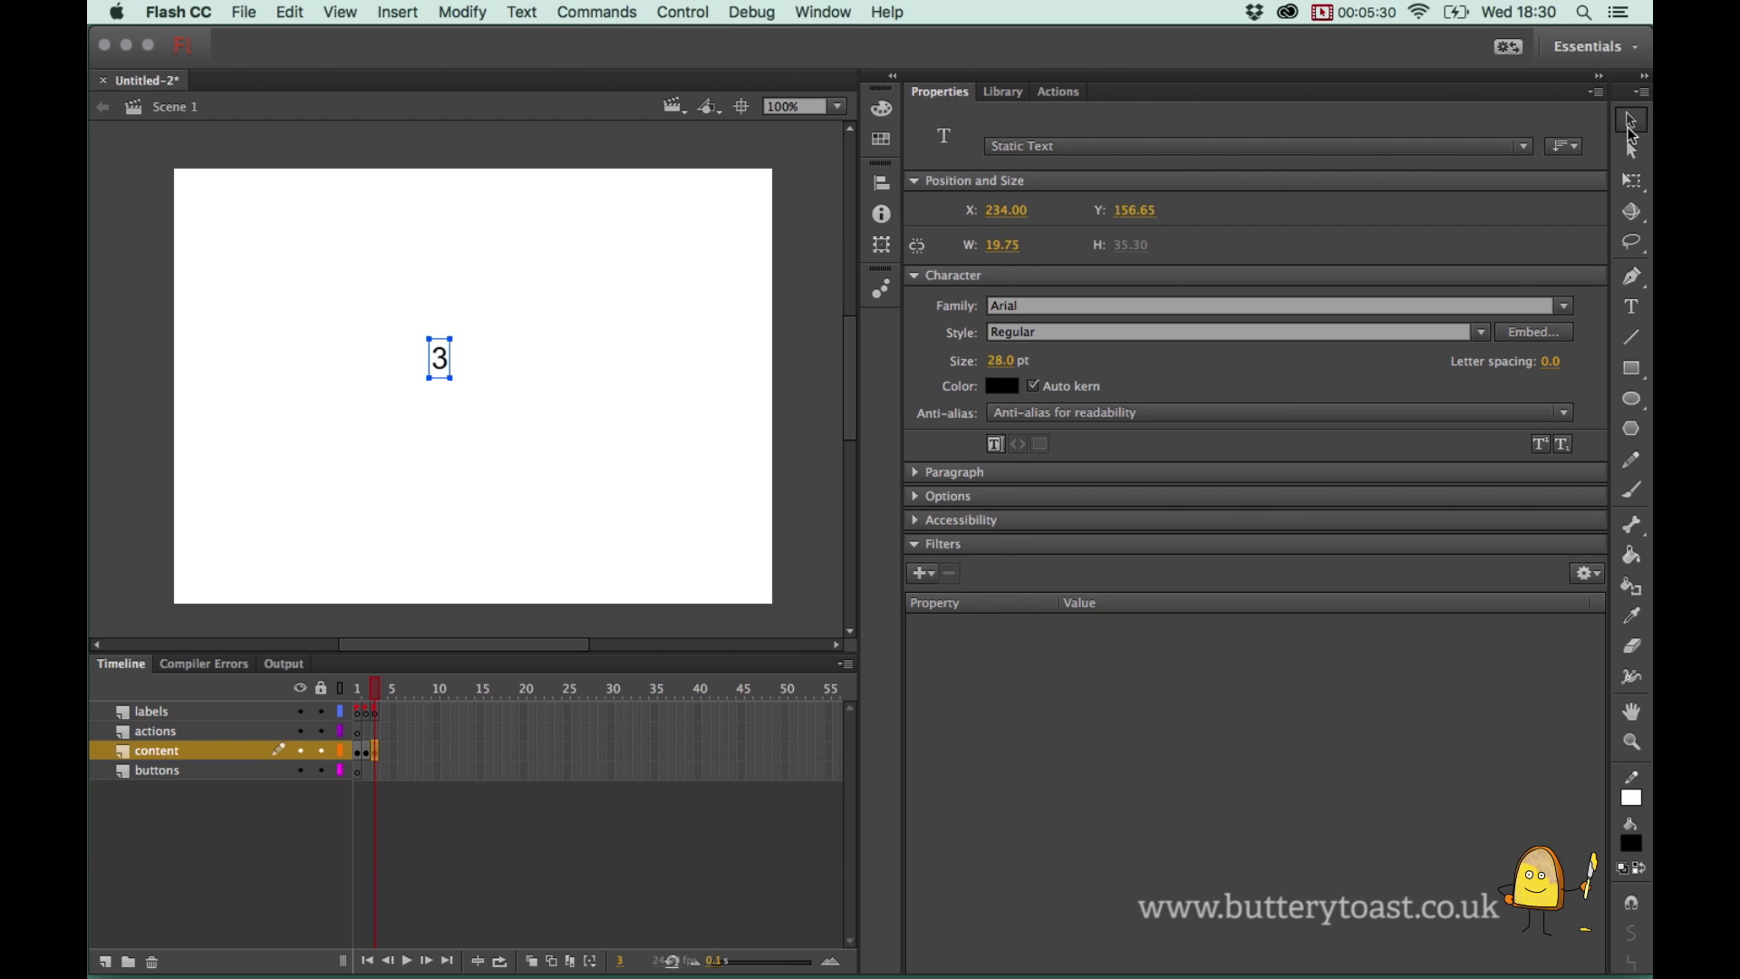
click(459, 545)
drag(376, 690, 371, 711)
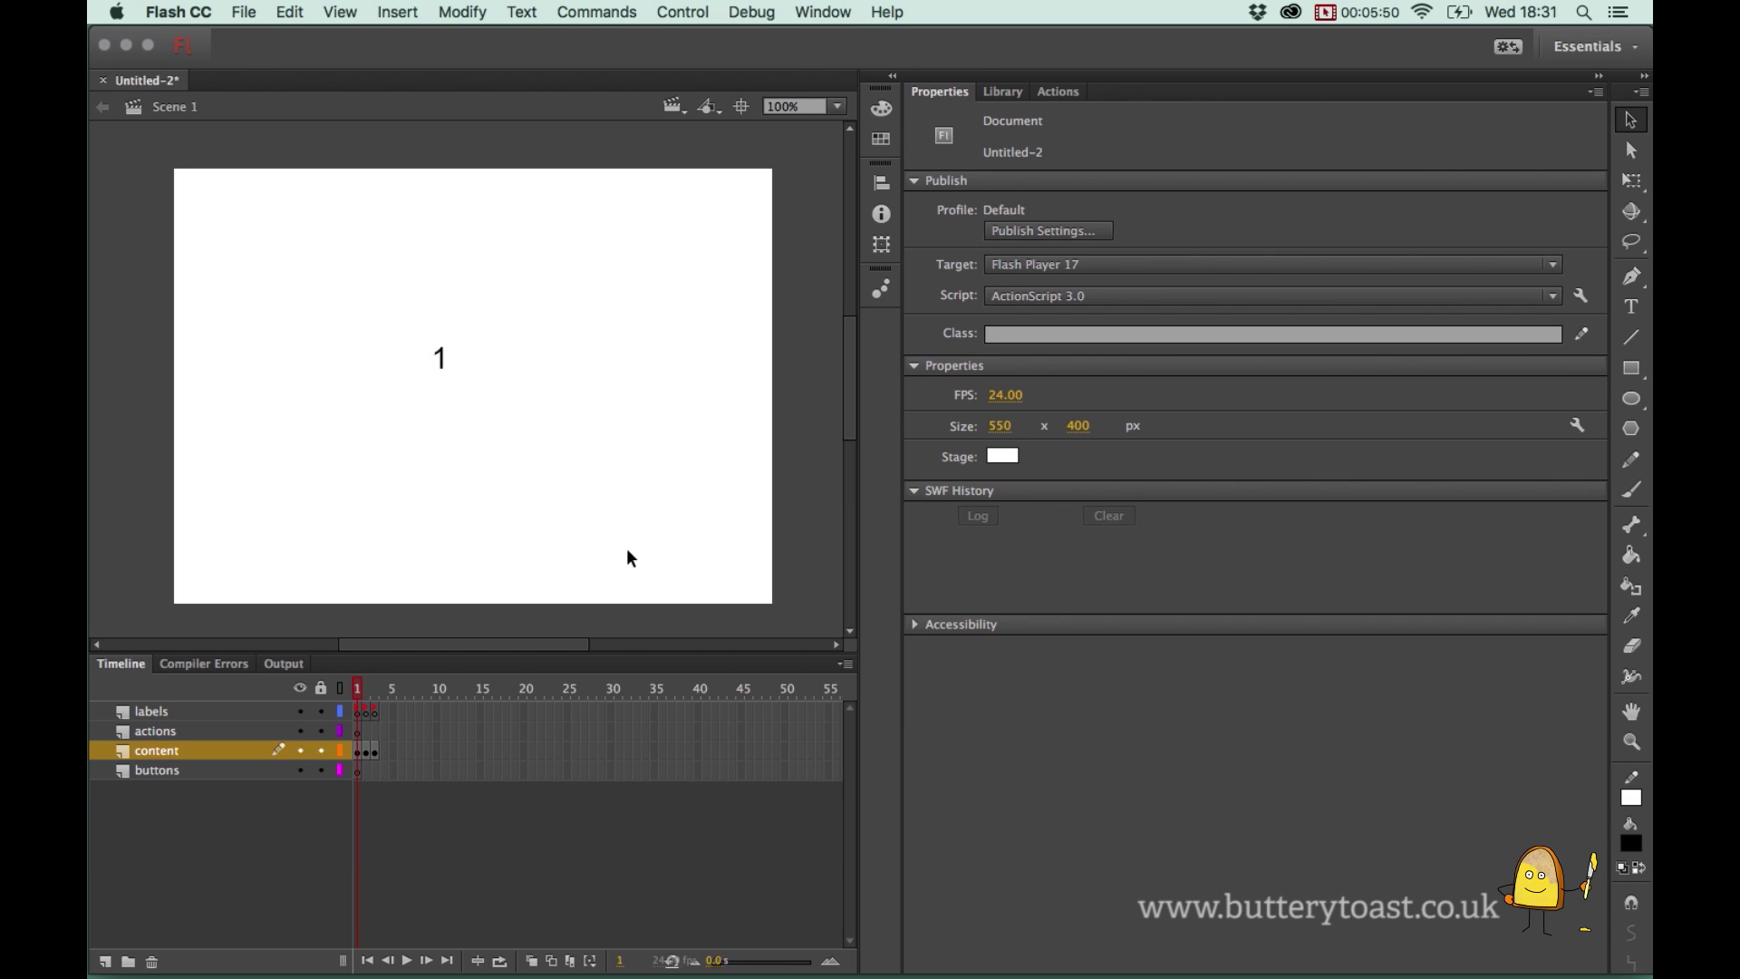
key(super+Return)
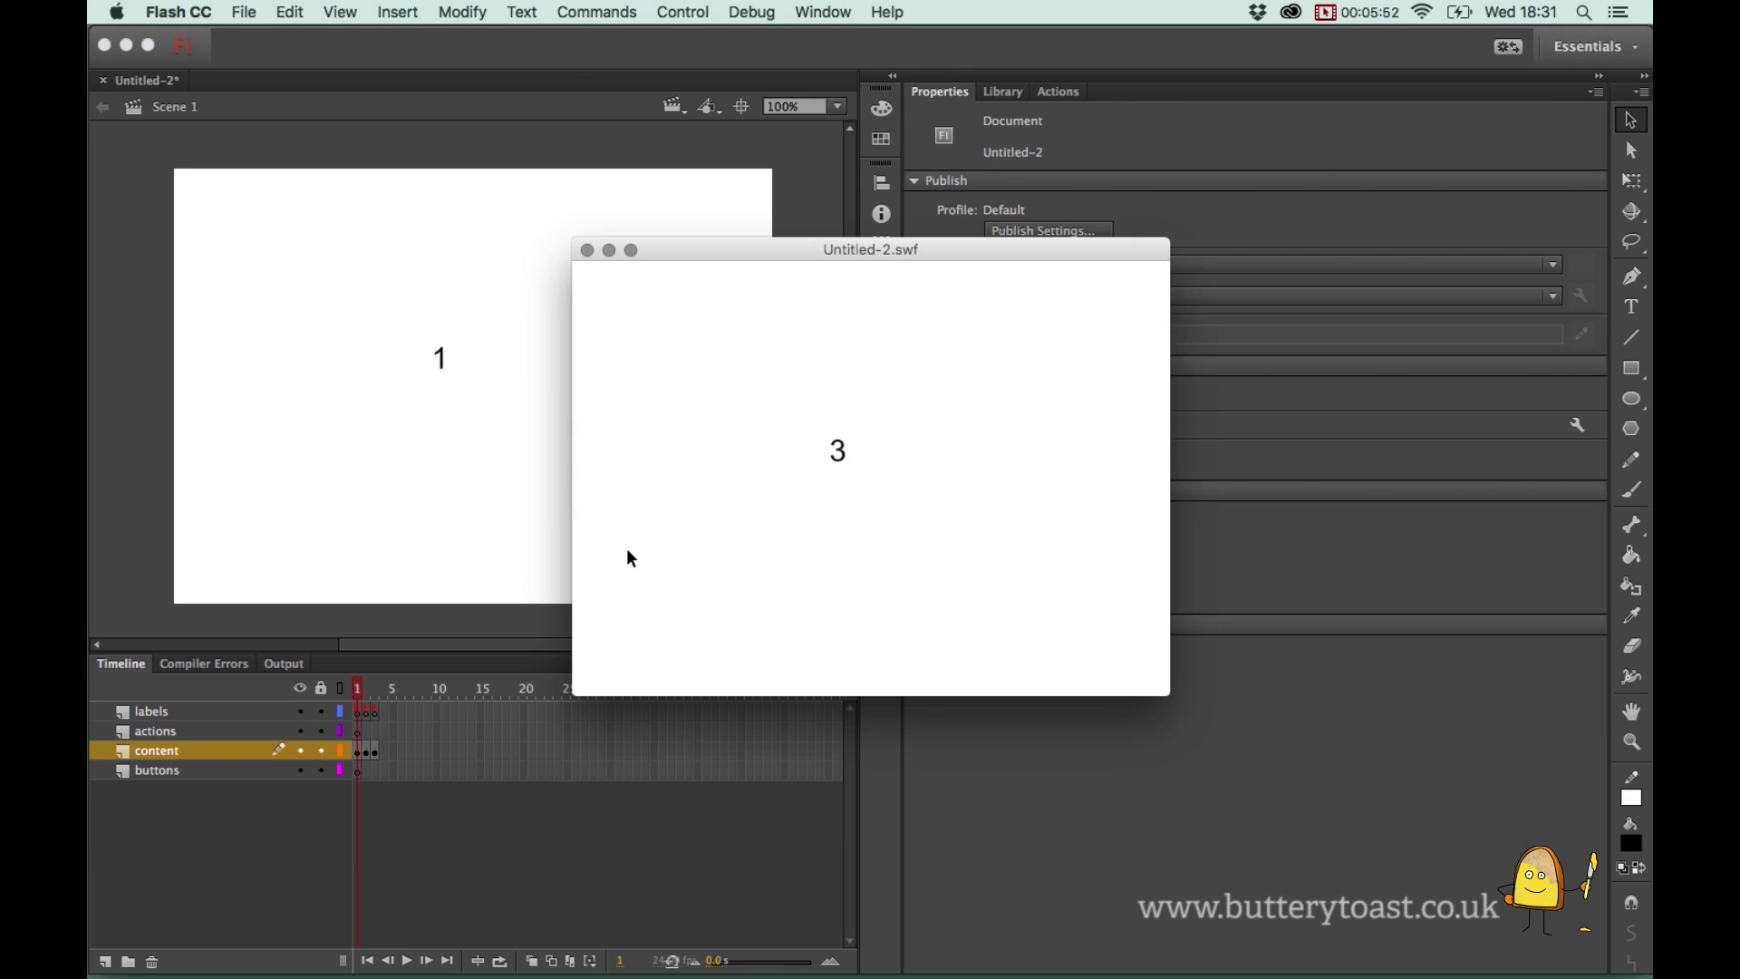